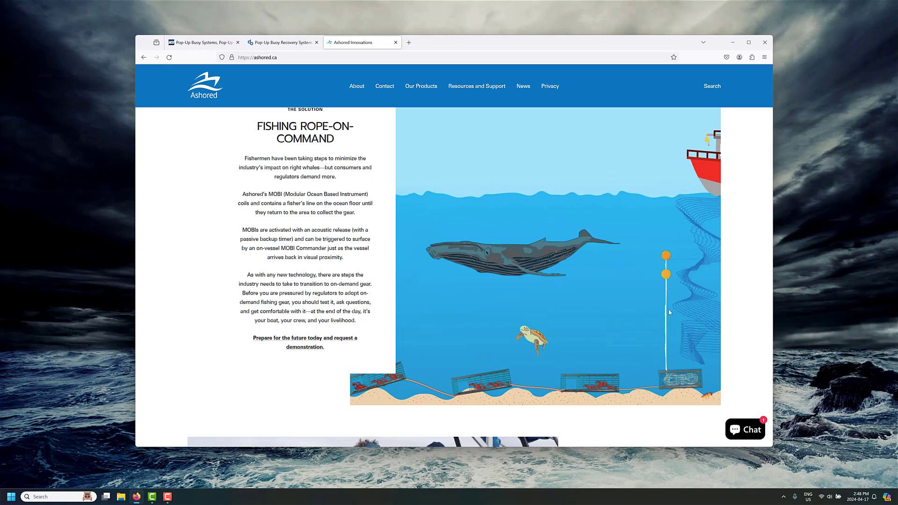
# - Switch Firefox to the DeepWater Buoyancy Pop-Up Buoy Recovery System product page
pyautogui.click(280, 43)
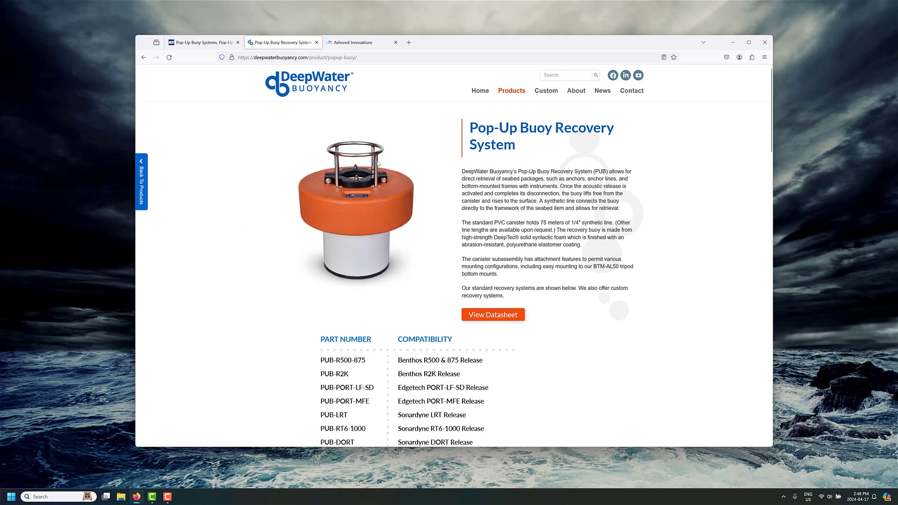
# - Show the Mooring Systems Pop-Up Buoy Systems page with the R500-PUB kit specifications
pyautogui.click(204, 42)
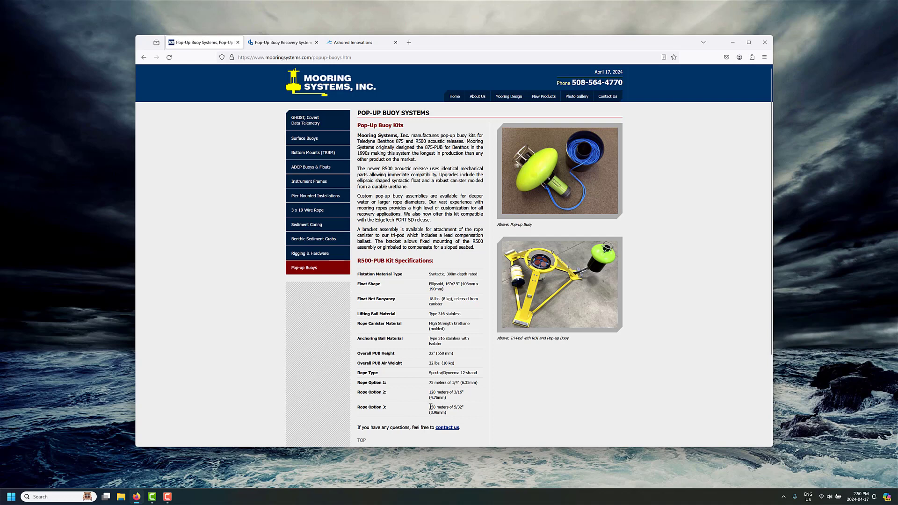
# - Launch ProteusDS Oceanographic Designer from the Start menu
pyautogui.click(11, 497)
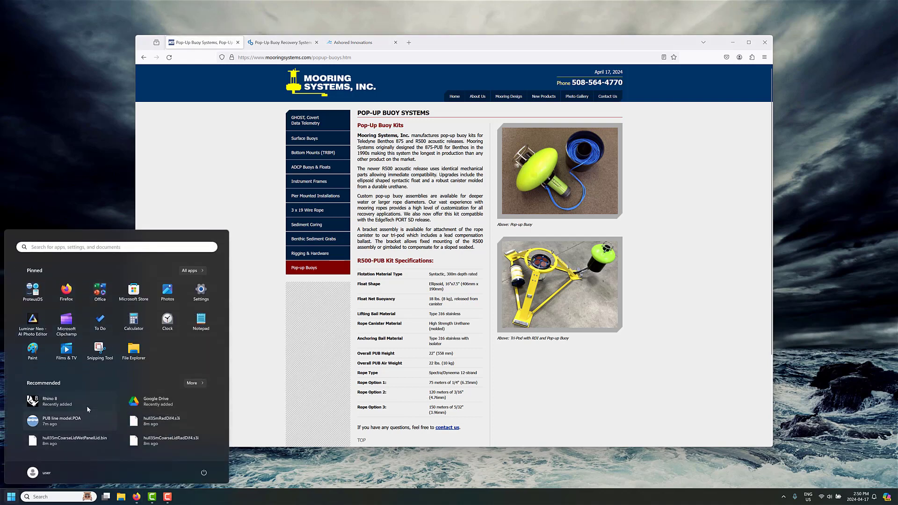
pyautogui.click(32, 290)
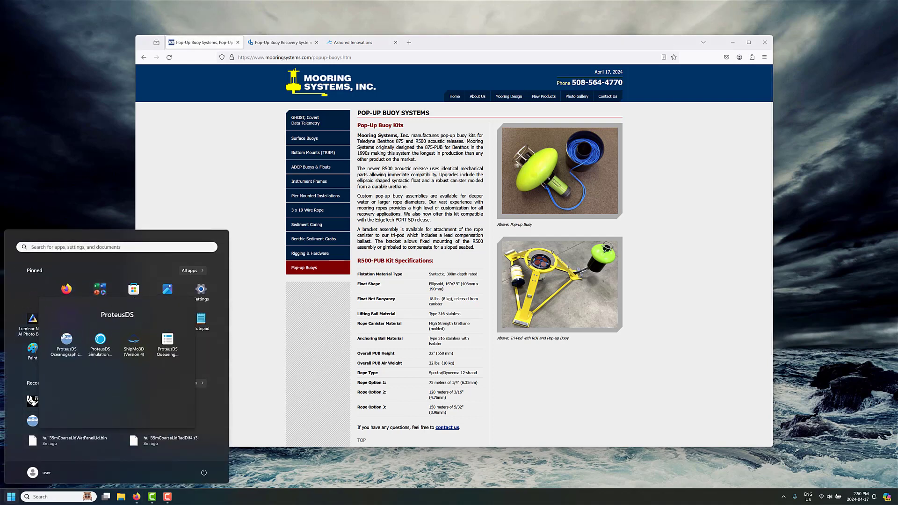
pyautogui.click(66, 338)
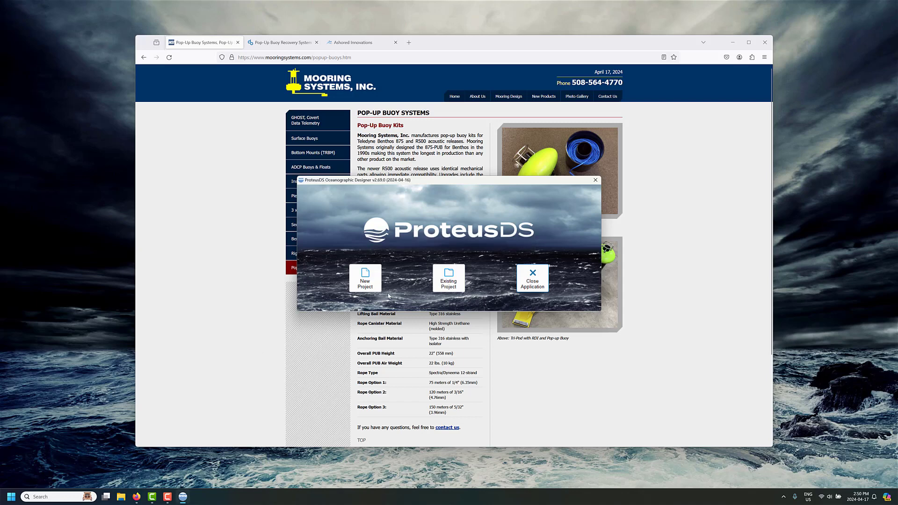
# - Create a new Subsurface mooring project, then bring the pop-up buoy web page back
pyautogui.click(367, 281)
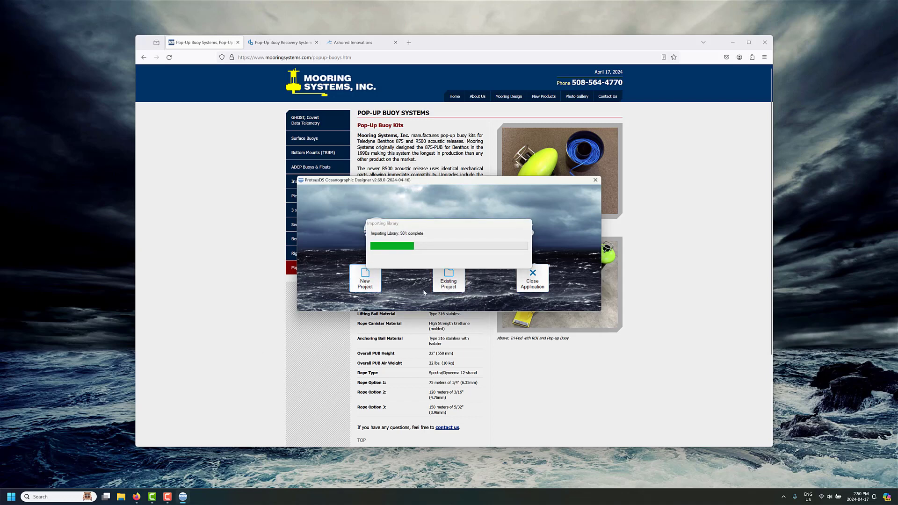
pyautogui.click(414, 274)
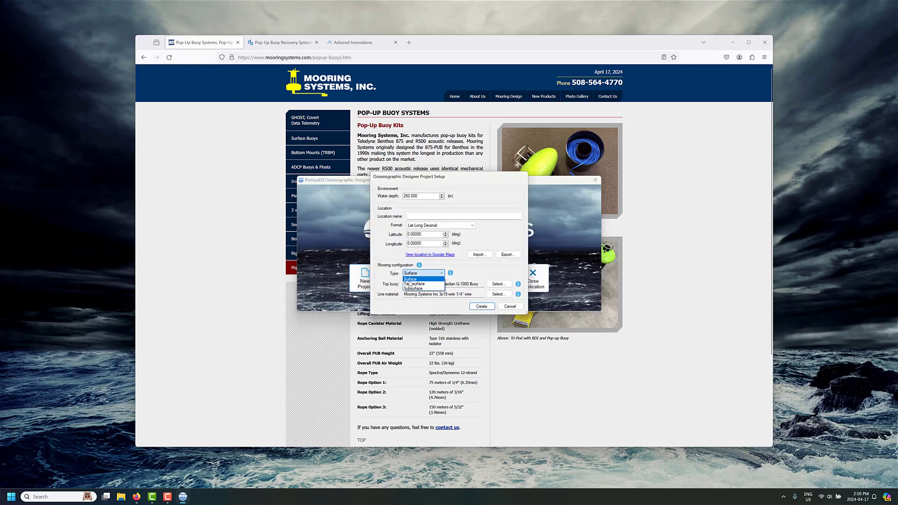
pyautogui.click(416, 287)
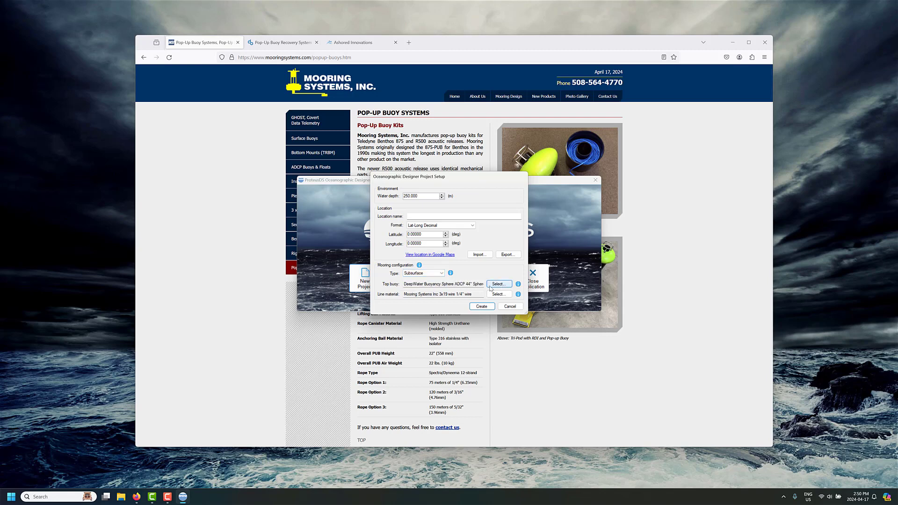
pyautogui.click(480, 307)
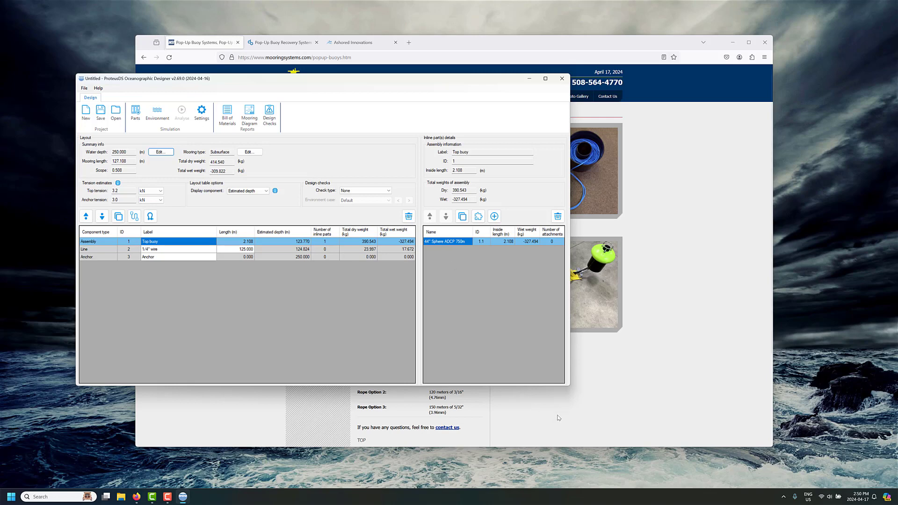
pyautogui.click(557, 417)
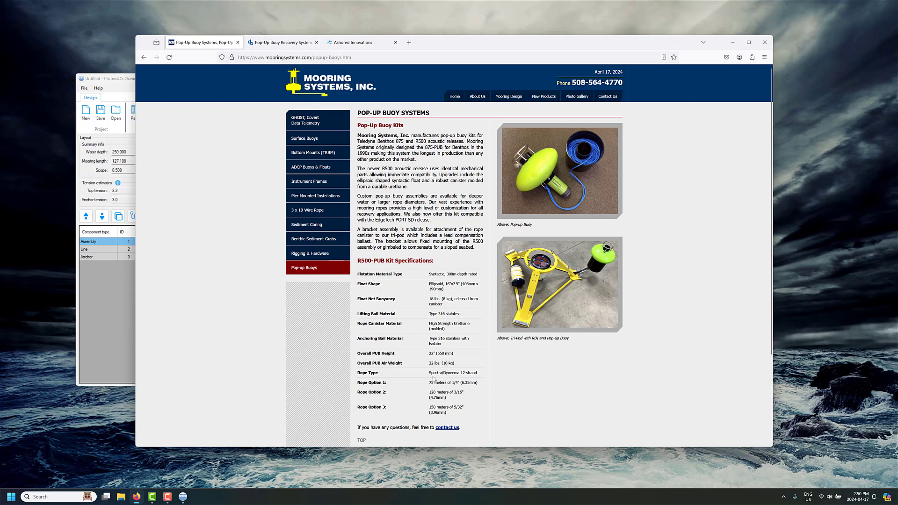
# - Note the Spectra/Dyneema rope type, then delete the 1/4" wire line from the mooring
pyautogui.moveTo(429, 373)
pyautogui.mouseDown()
pyautogui.moveTo(482, 377)
pyautogui.moveTo(417, 380)
pyautogui.mouseUp()
pyautogui.click(123, 299)
pyautogui.click(198, 250)
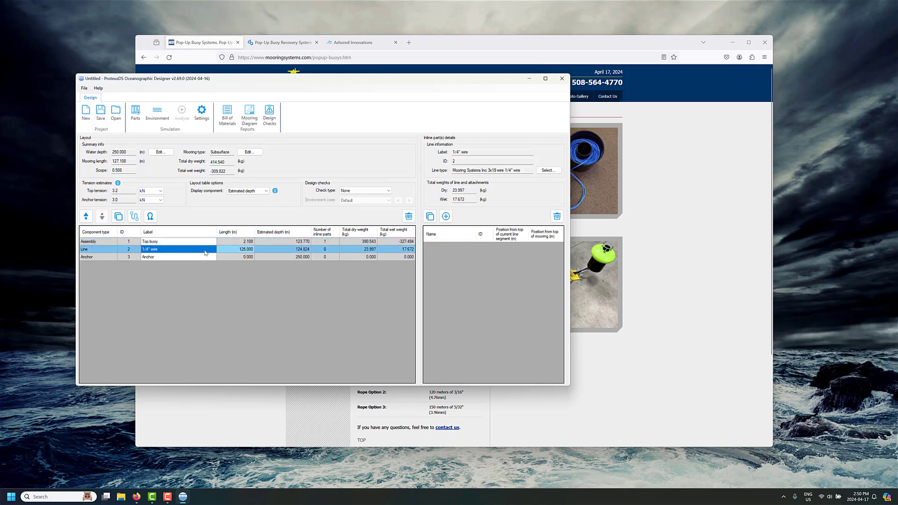
pyautogui.click(408, 216)
pyautogui.click(335, 281)
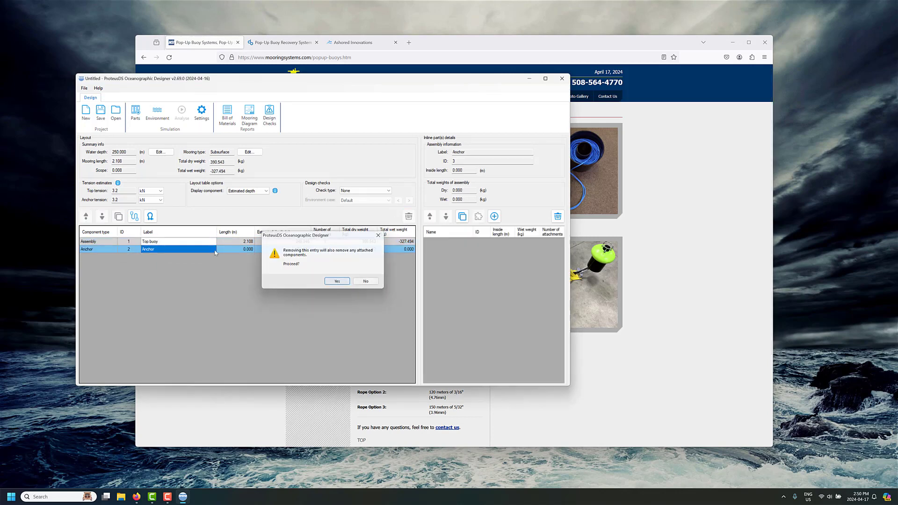
# - Find the Samson Amsteel Blue 5mm rope in the Parts Library and open its source page
pyautogui.click(134, 216)
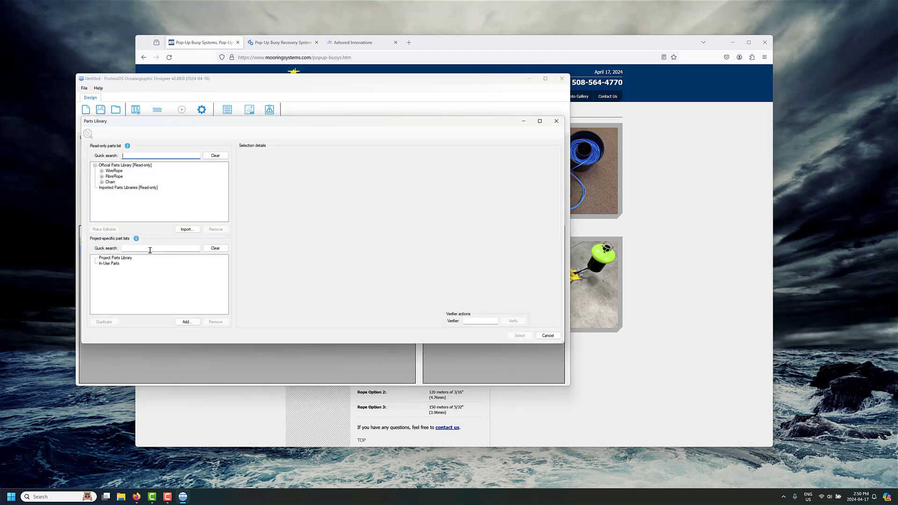
pyautogui.click(101, 177)
pyautogui.scroll(-2, 115, 205)
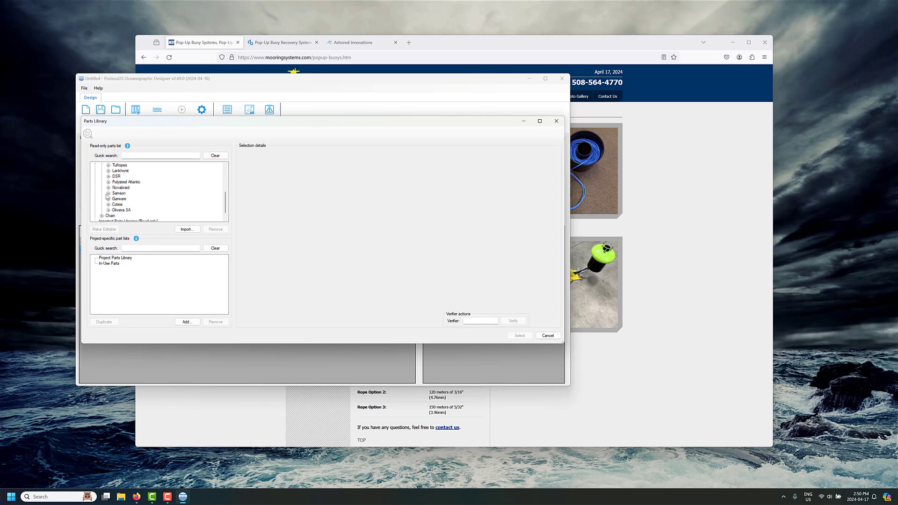
pyautogui.click(108, 193)
pyautogui.click(115, 177)
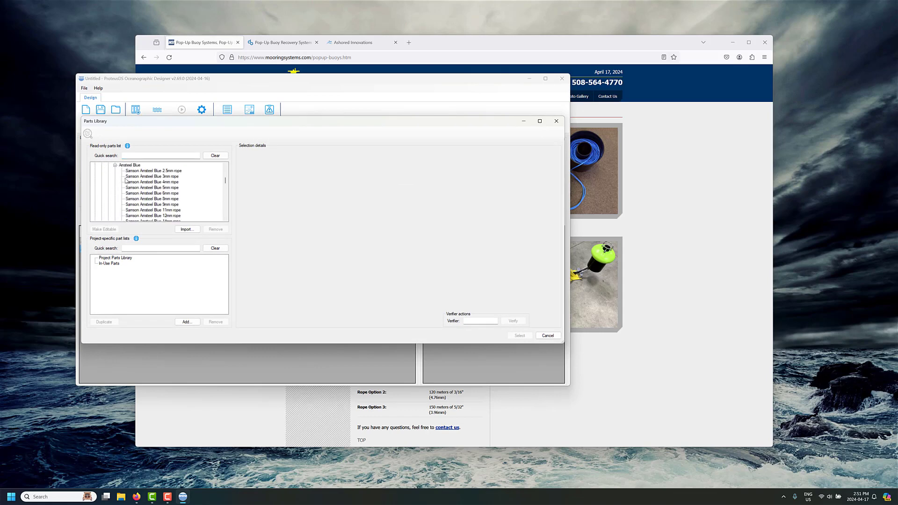
pyautogui.click(165, 187)
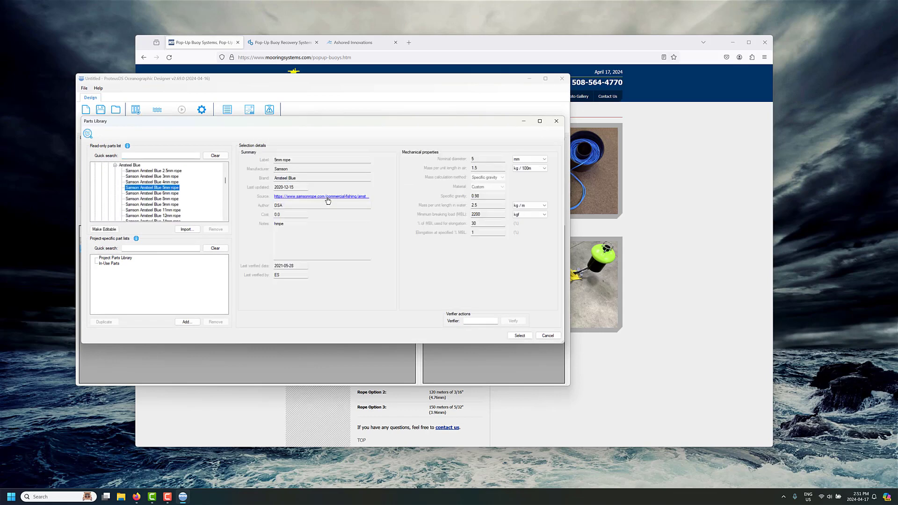
pyautogui.click(324, 196)
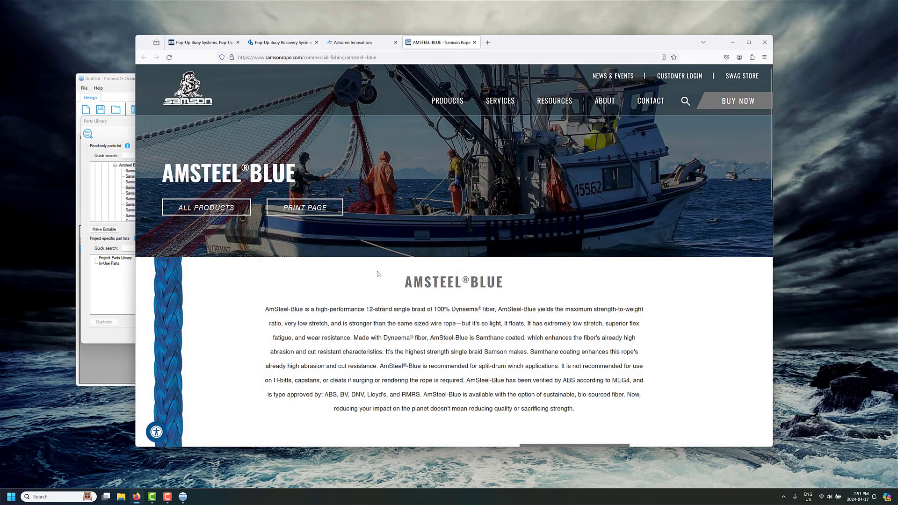
# - Review the AmSteel-Blue specifications and Dyneema fibre, then return to the pop-up buoy page
pyautogui.scroll(-2, 330, 245)
pyautogui.moveTo(365, 236); pyautogui.dragTo(473, 237)
pyautogui.scroll(-2, 573, 291)
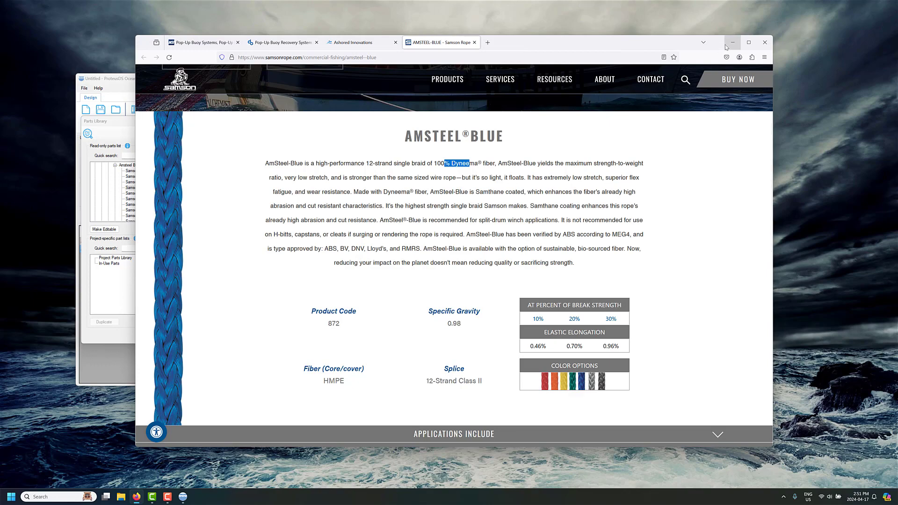
pyautogui.click(174, 47)
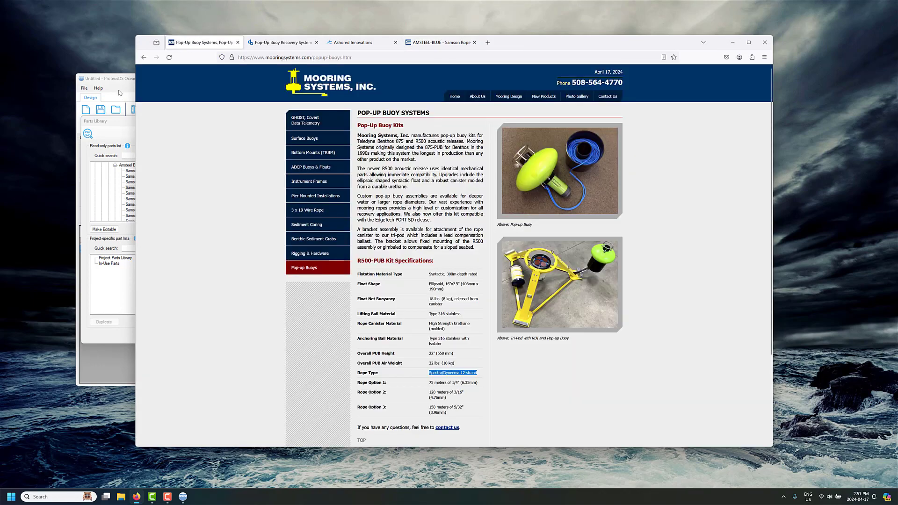
pyautogui.click(121, 125)
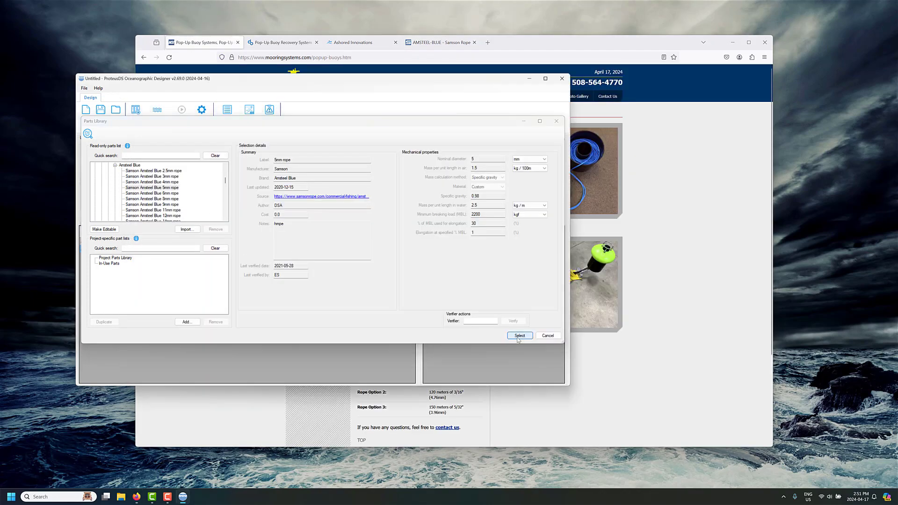
# - Use the Amsteel Blue 5mm rope as the mooring line, checking it against the web page
pyautogui.click(519, 336)
pyautogui.click(481, 401)
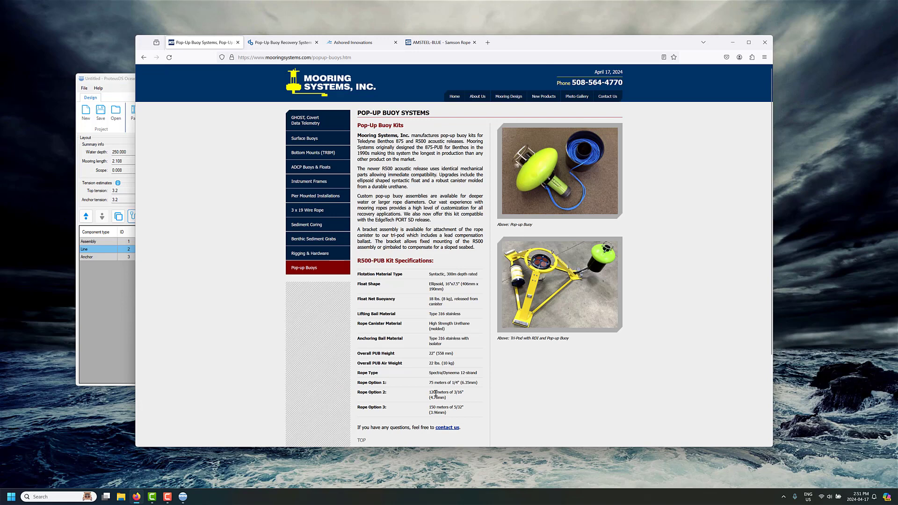
pyautogui.click(85, 299)
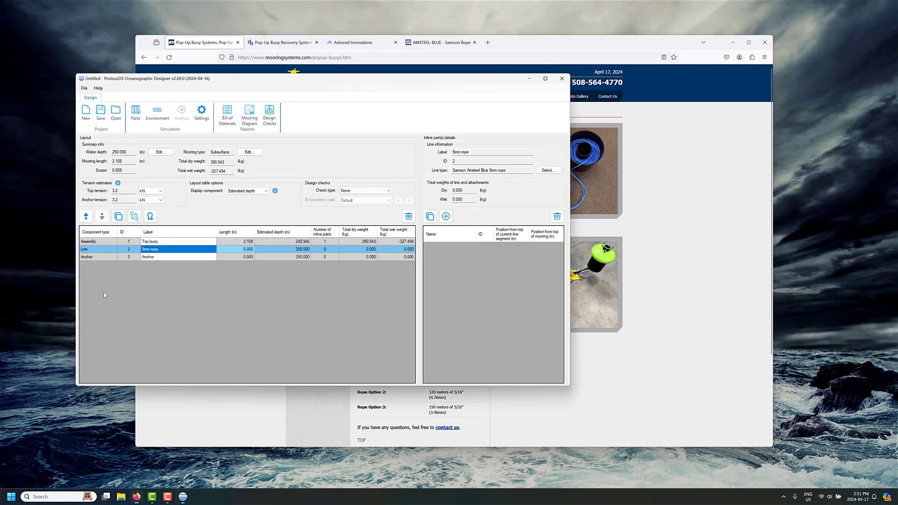
# - Change the water depth to 100 m and select the rope line's length for editing
pyautogui.click(157, 112)
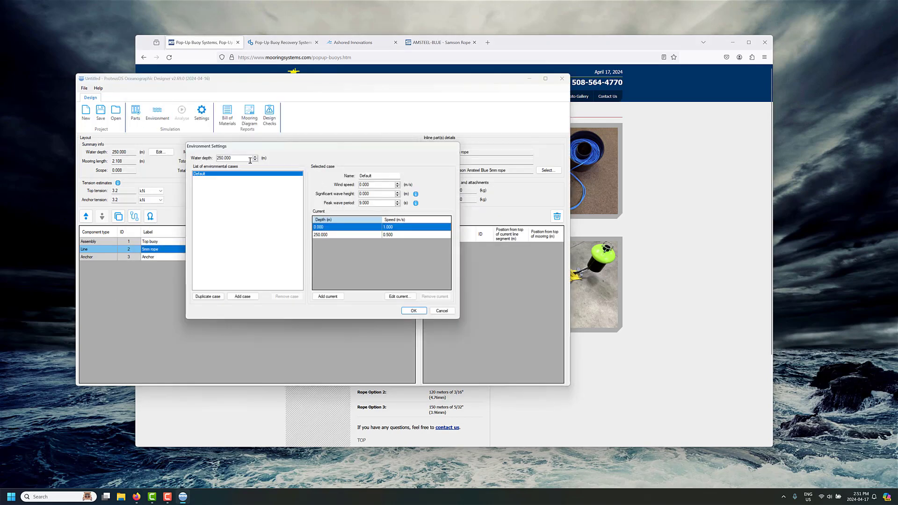
pyautogui.moveTo(246, 159); pyautogui.dragTo(160, 159)
pyautogui.write('100')
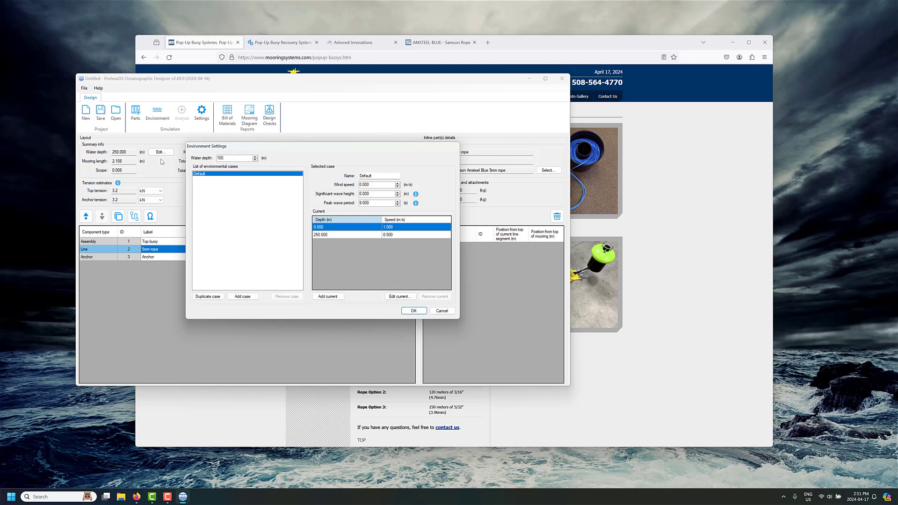
pyautogui.click(414, 312)
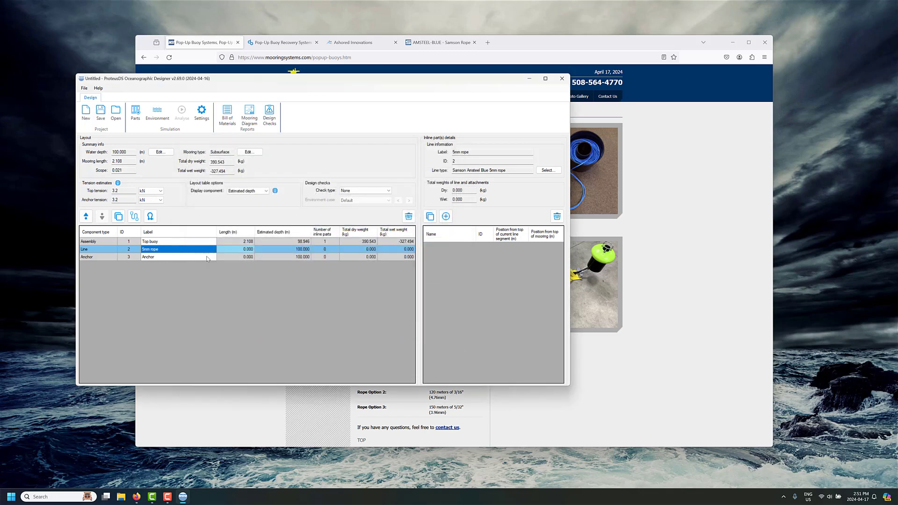
pyautogui.click(237, 251)
# - Set the rope length to 120 m and remove the ADCP part from the top buoy
pyautogui.write('120')
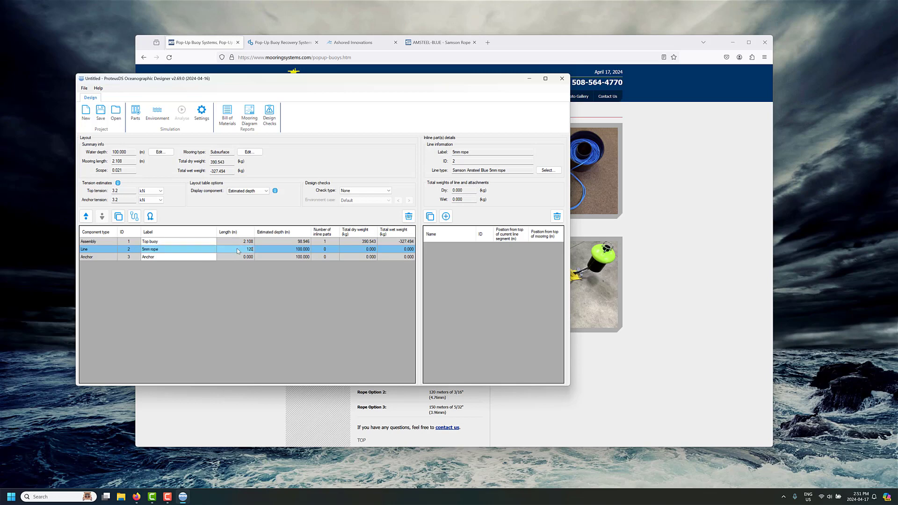
pyautogui.click(231, 242)
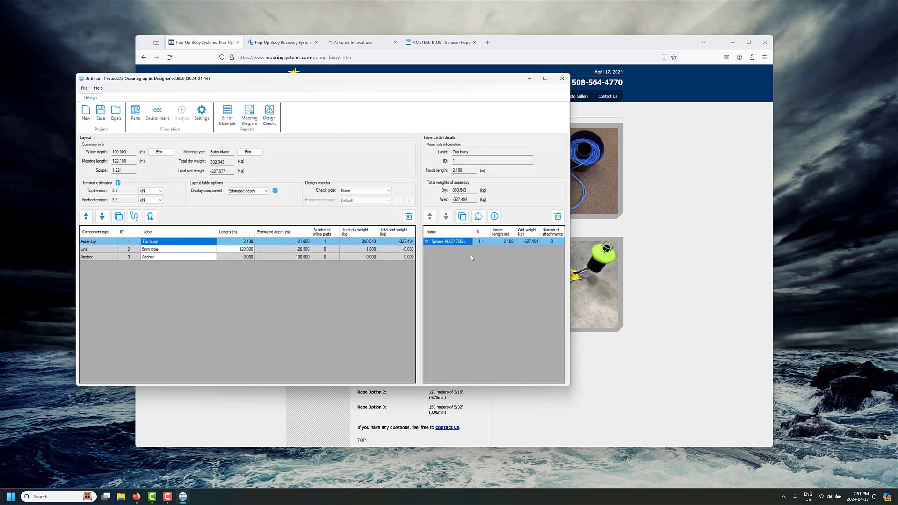
pyautogui.click(559, 219)
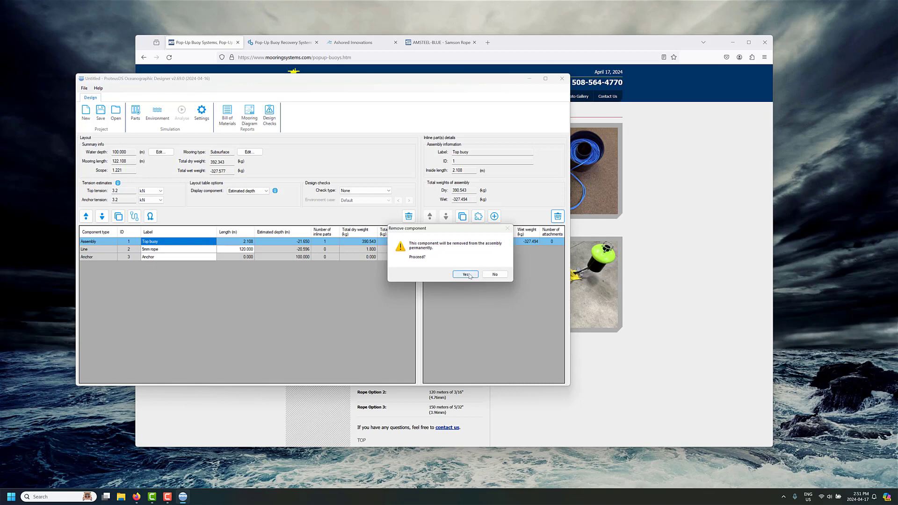
pyautogui.click(472, 274)
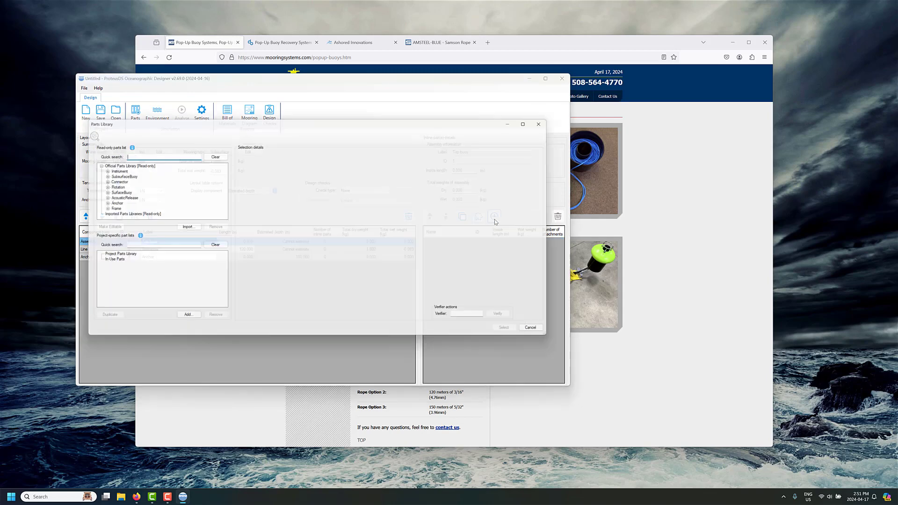
# - Search the Parts Library for PUB and fit the Ellipsoid PUB Float 300m to the top buoy
pyautogui.click(494, 216)
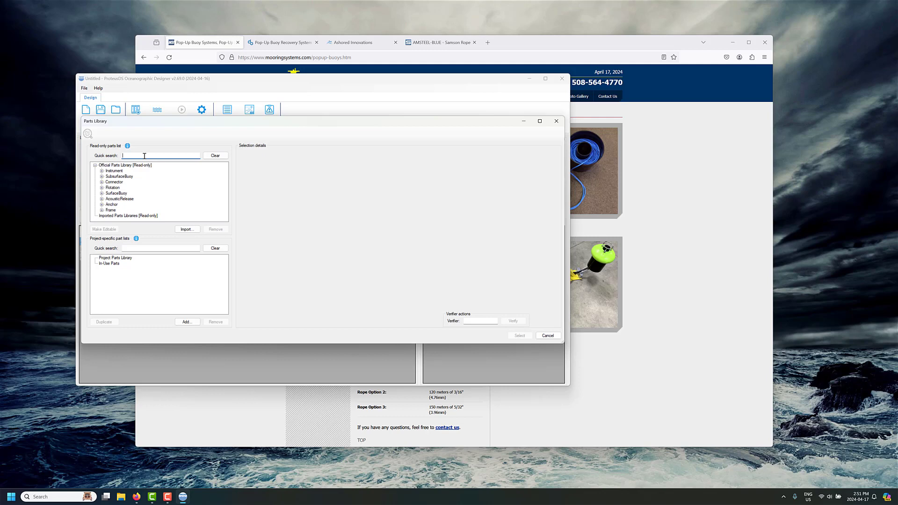
pyautogui.write('PUB')
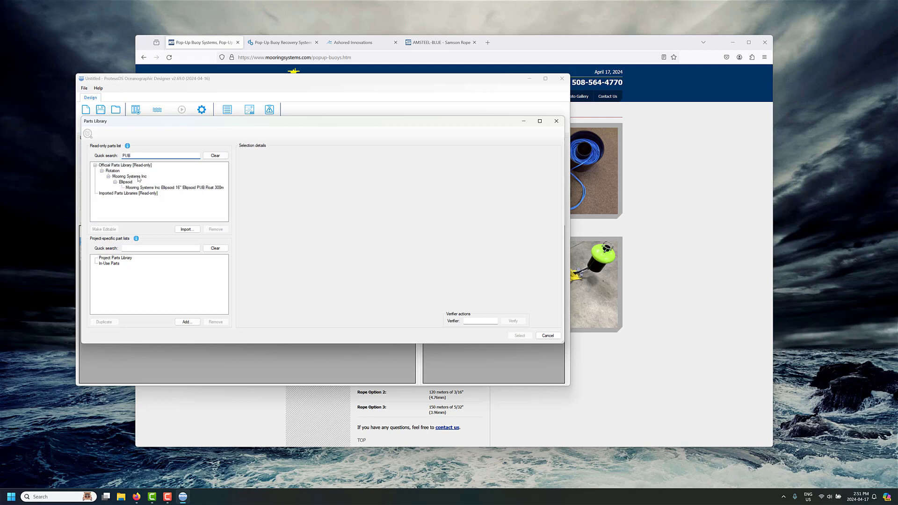
pyautogui.click(183, 189)
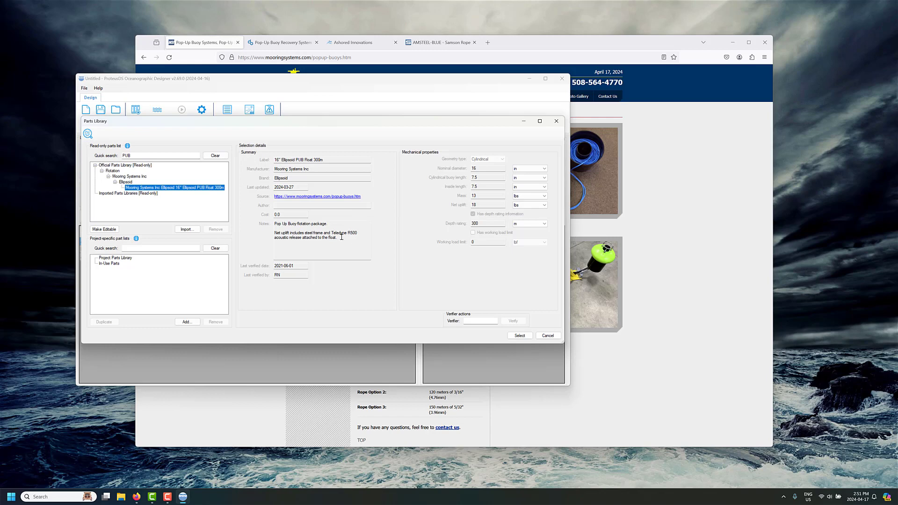
pyautogui.moveTo(337, 237); pyautogui.dragTo(275, 233)
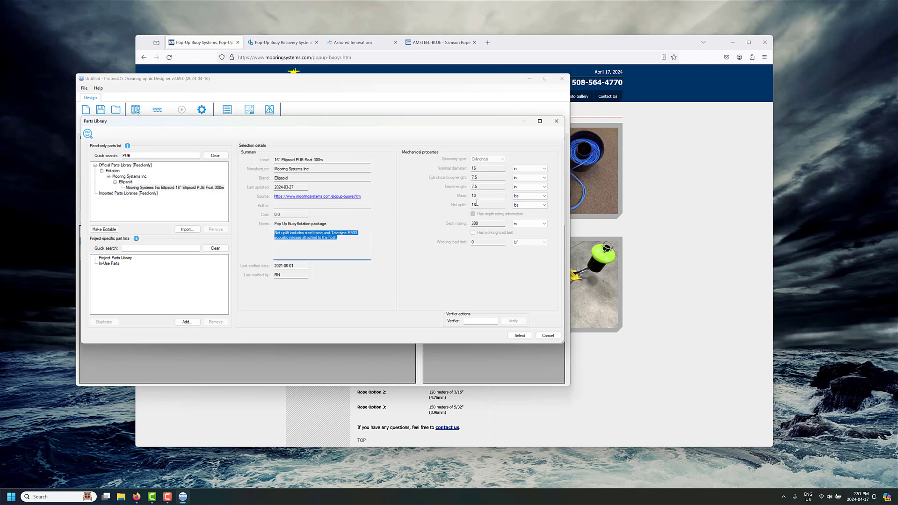
pyautogui.click(341, 238)
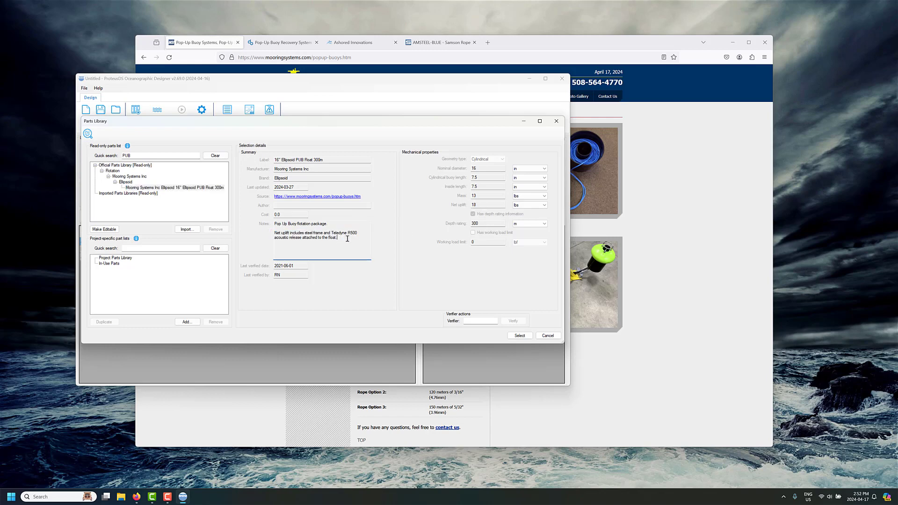
pyautogui.moveTo(338, 238); pyautogui.dragTo(331, 234)
pyautogui.click(341, 239)
pyautogui.click(518, 335)
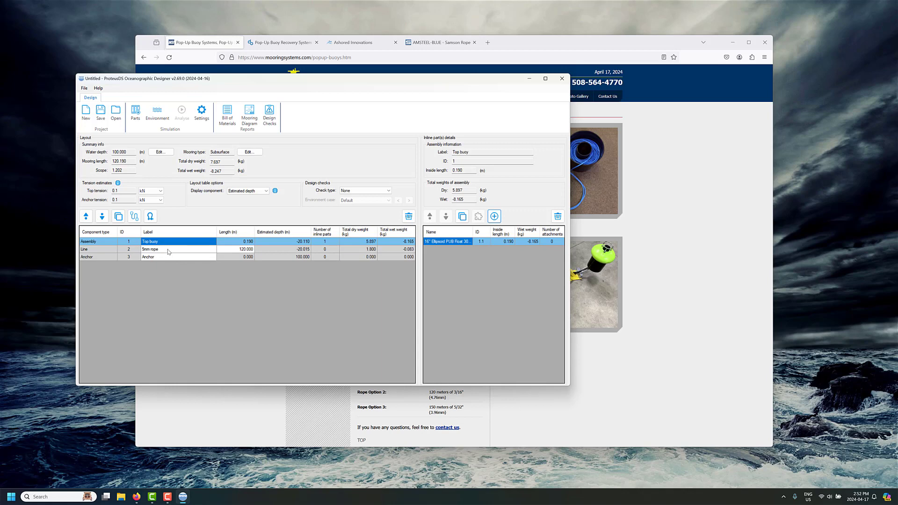
# - Compare against the pop-up buoy specifications page, then open the environment settings
pyautogui.click(617, 320)
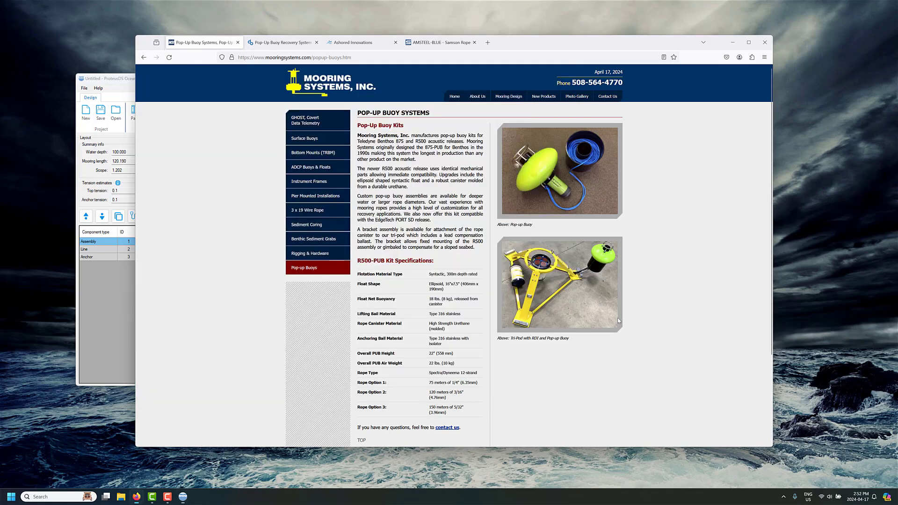
pyautogui.click(99, 303)
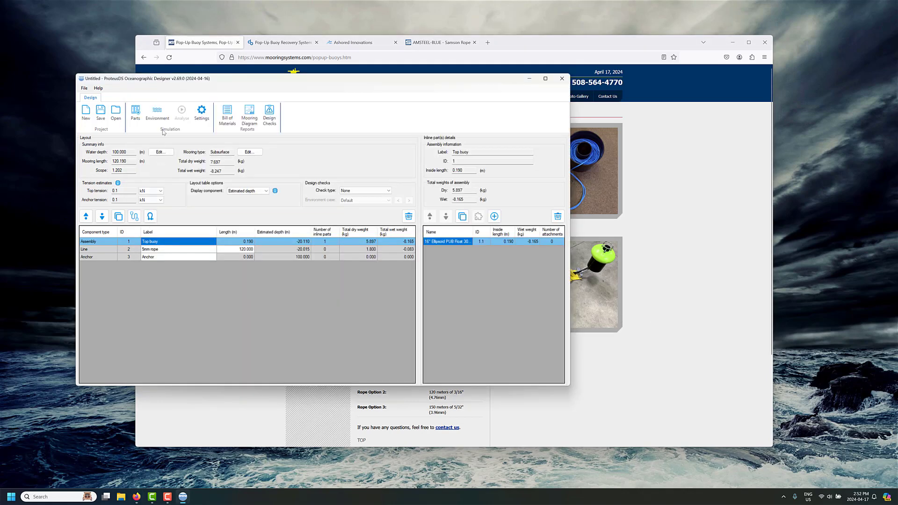
pyautogui.click(158, 116)
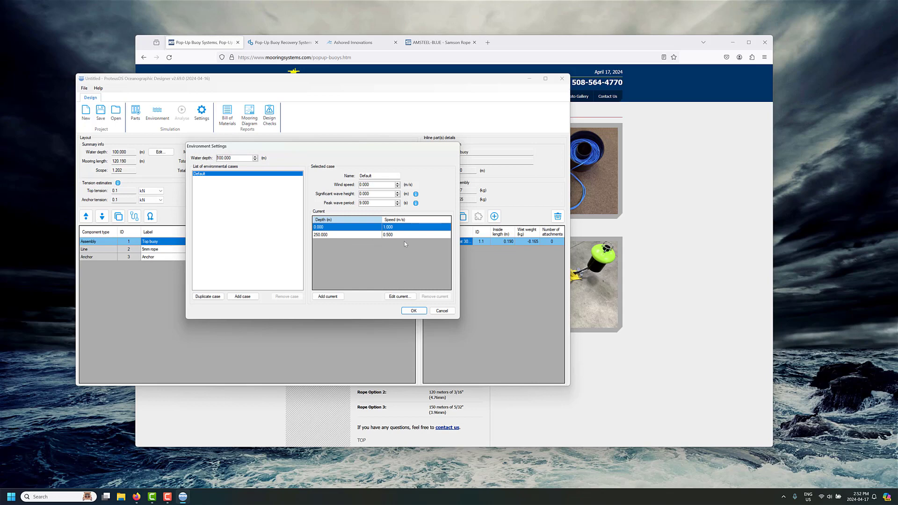
# - Duplicate the Default case as 'mild operating' with a 0.125 m/s surface current
pyautogui.click(207, 297)
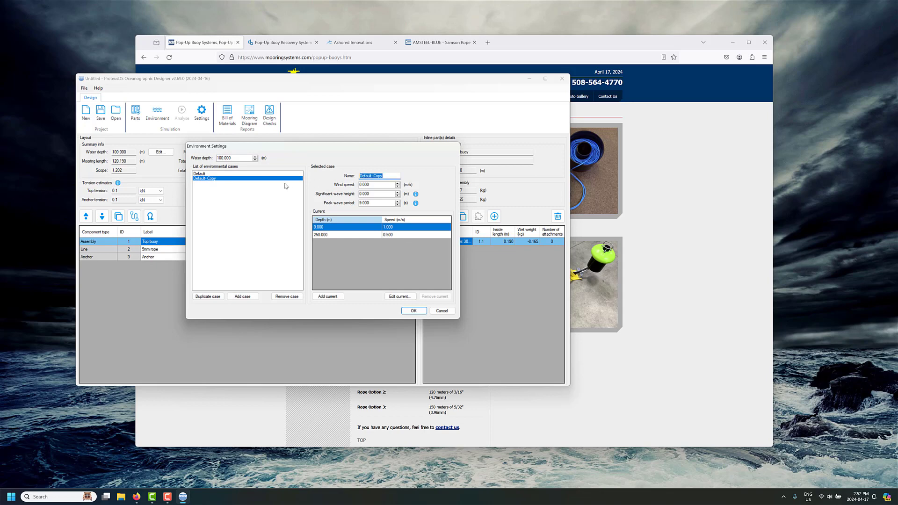
pyautogui.write('mild operating')
pyautogui.click(400, 296)
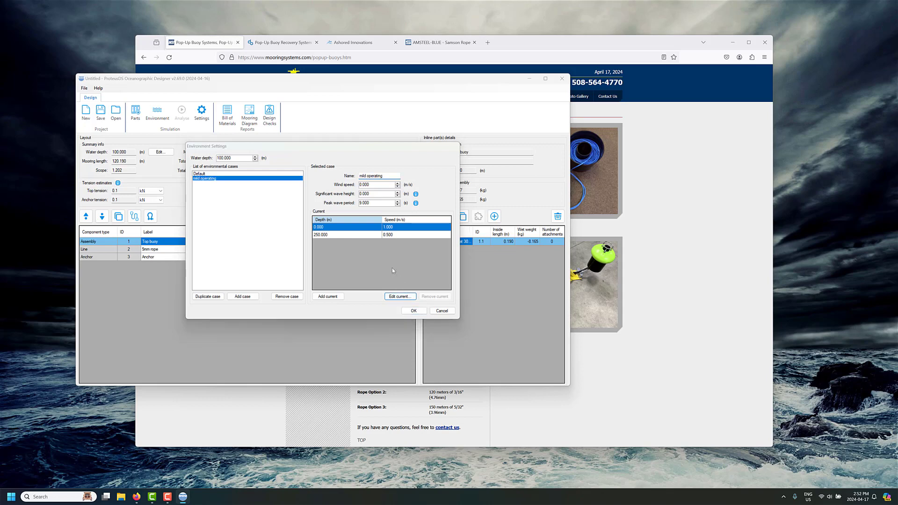
pyautogui.press('Tab')
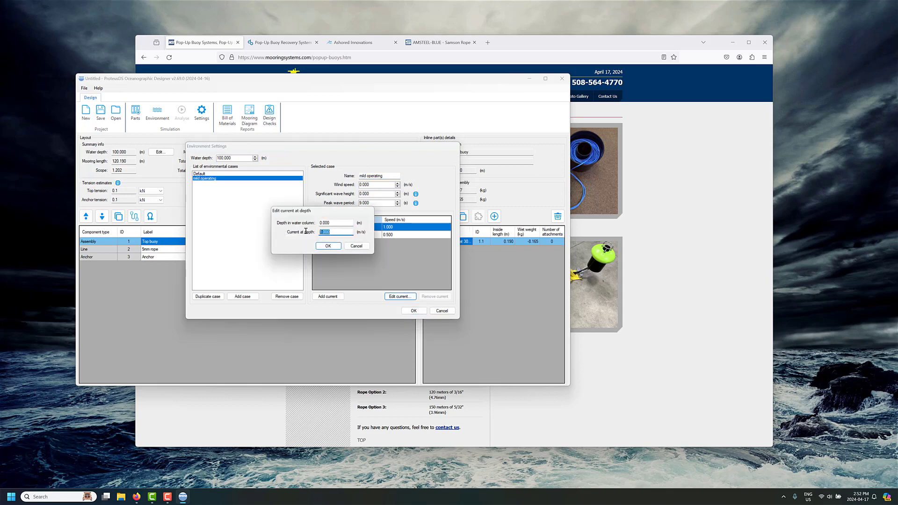
pyautogui.write('0')
pyautogui.click(328, 246)
# - Set the 250 m depth current to 0.125 m/s too and apply the environment settings
pyautogui.click(412, 235)
pyautogui.click(400, 296)
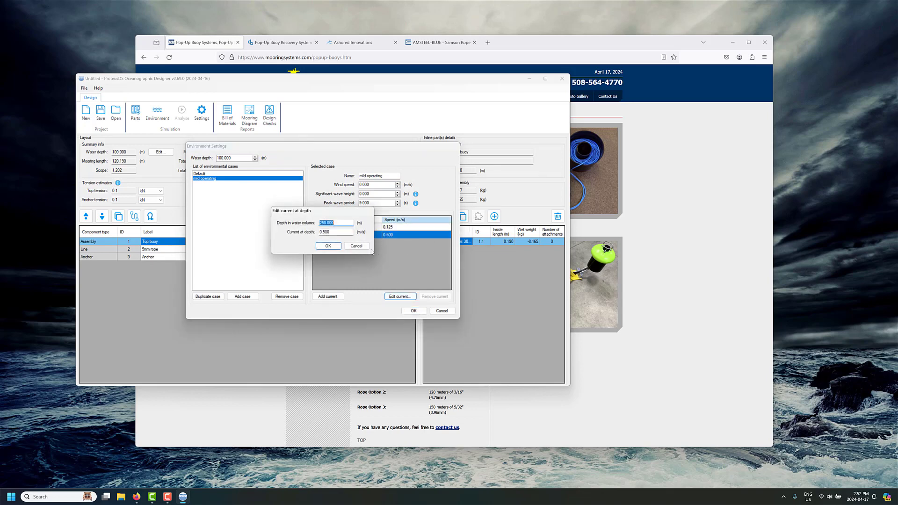
pyautogui.click(333, 233)
pyautogui.write('0')
pyautogui.click(328, 246)
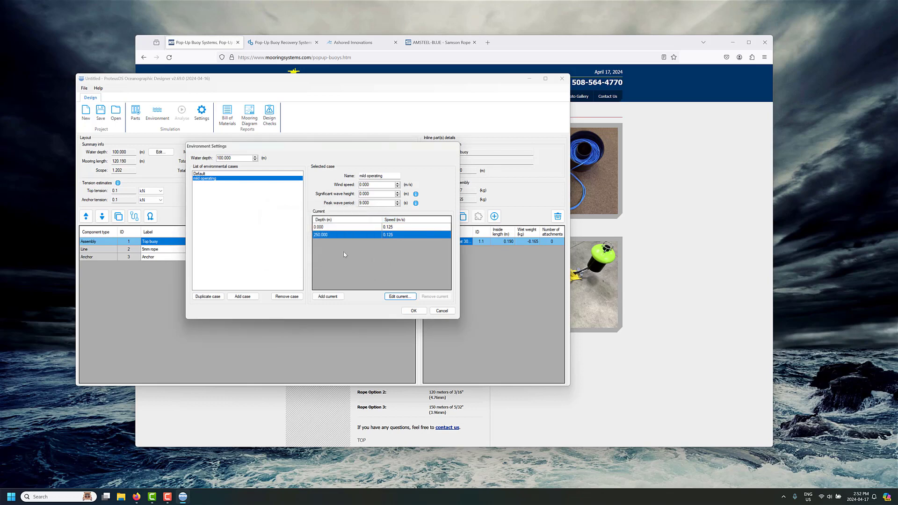
pyautogui.click(413, 311)
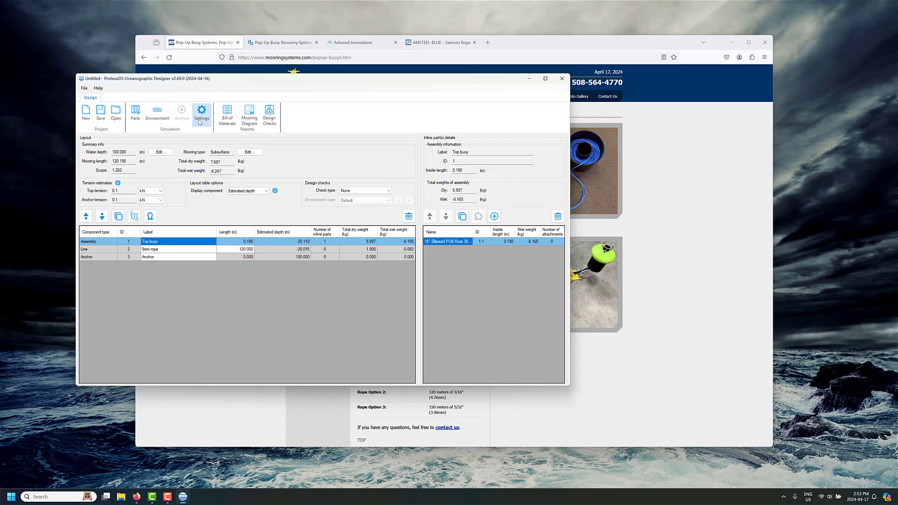
# - Save the layout as PUB line check.POA in a new PUB folder, then open export-for-analysis settings
pyautogui.click(101, 113)
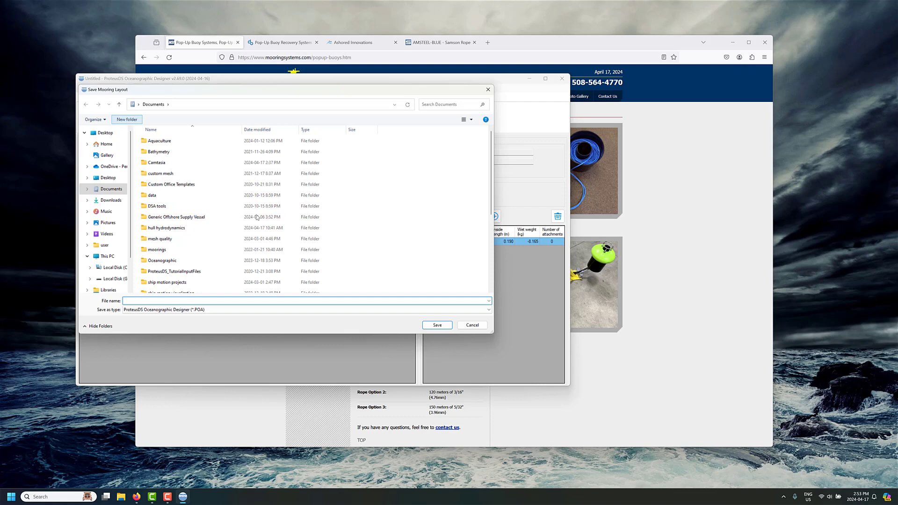
pyautogui.write('PUB')
pyautogui.press('Return')
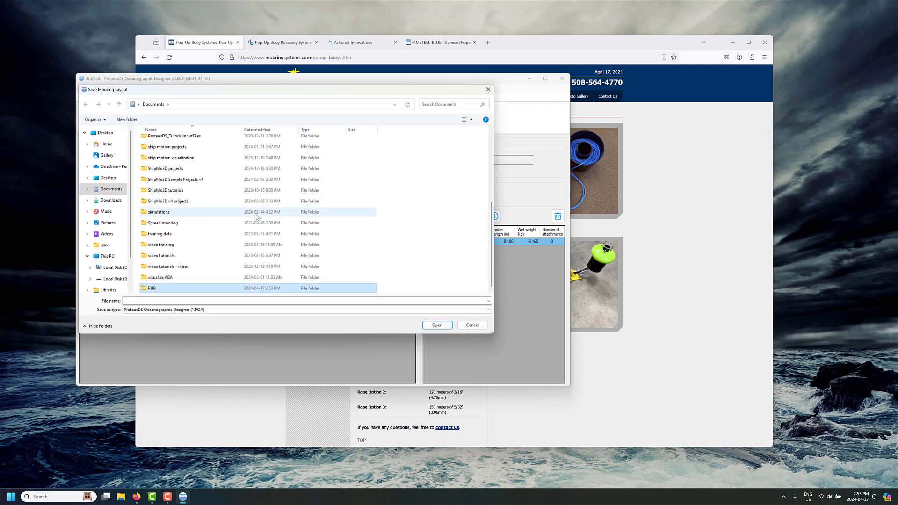
pyautogui.press('Return')
pyautogui.click(273, 301)
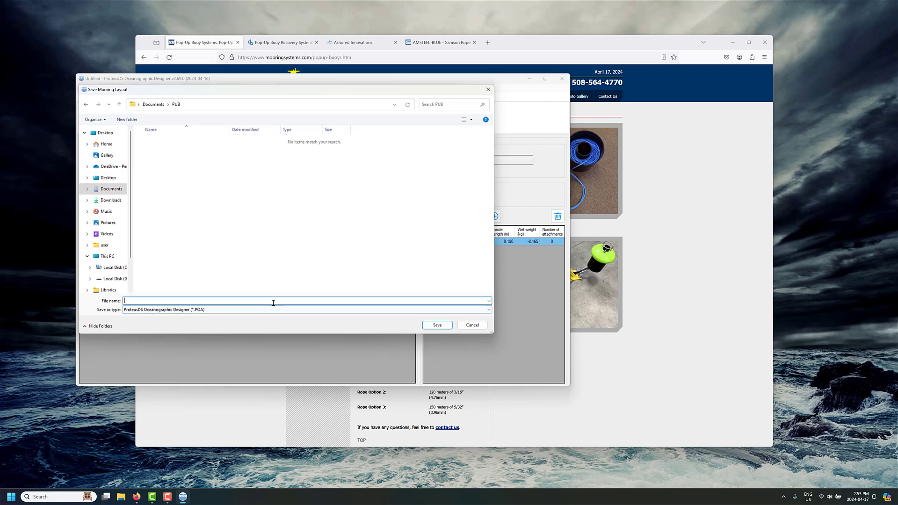
pyautogui.write('PUB line check')
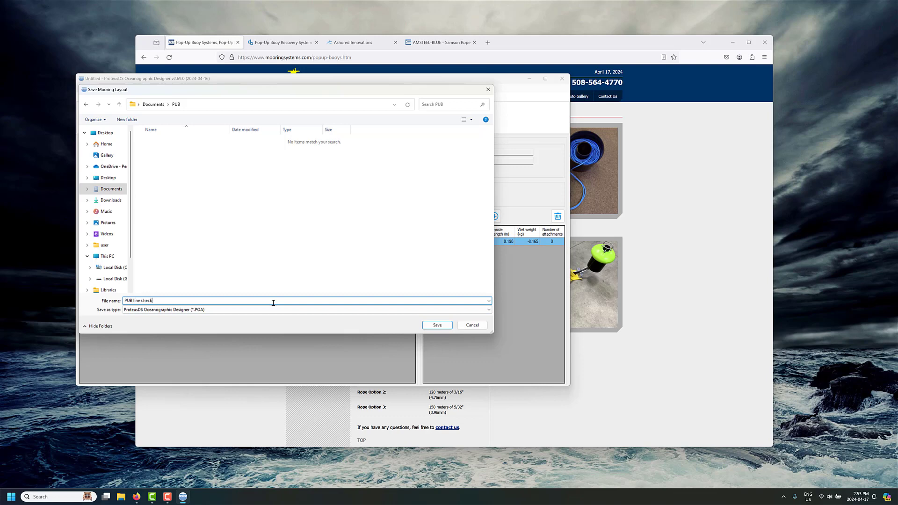
pyautogui.press('Tab')
pyautogui.click(433, 324)
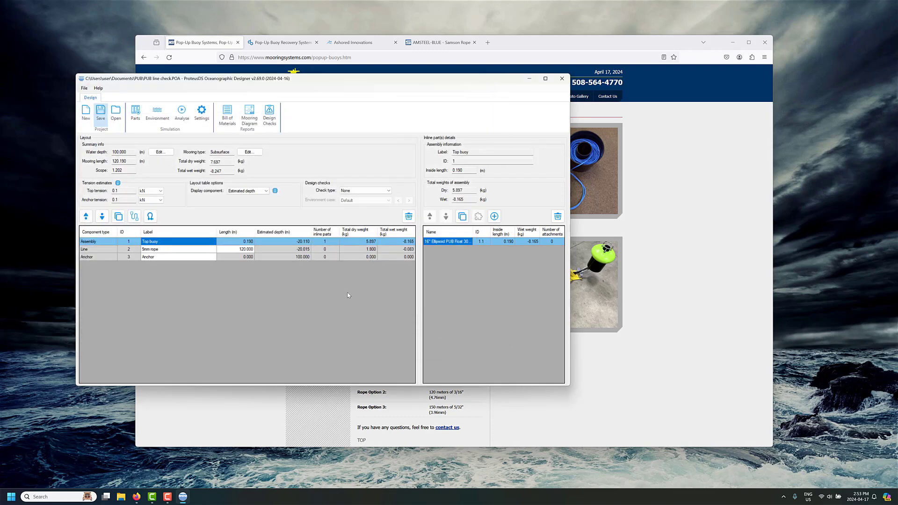
pyautogui.click(182, 112)
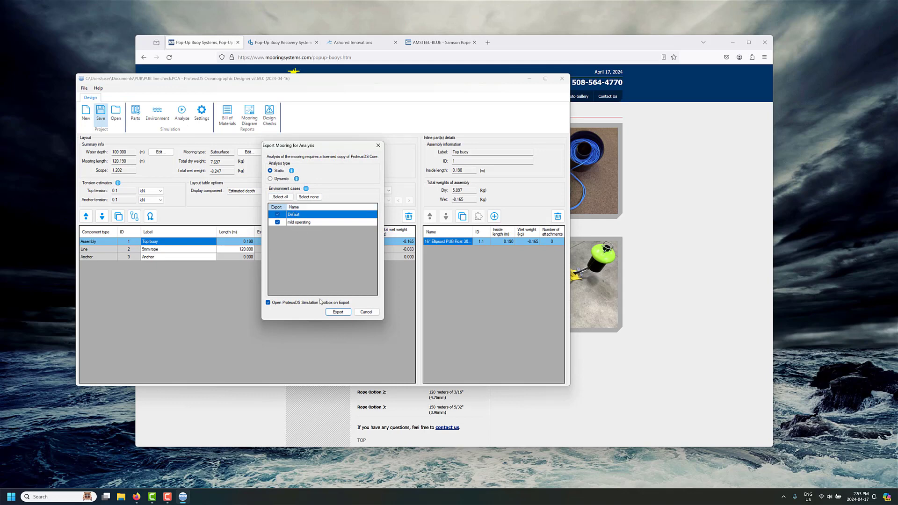
# - Export the Default and mild operating cases and run both static simulations
pyautogui.click(338, 312)
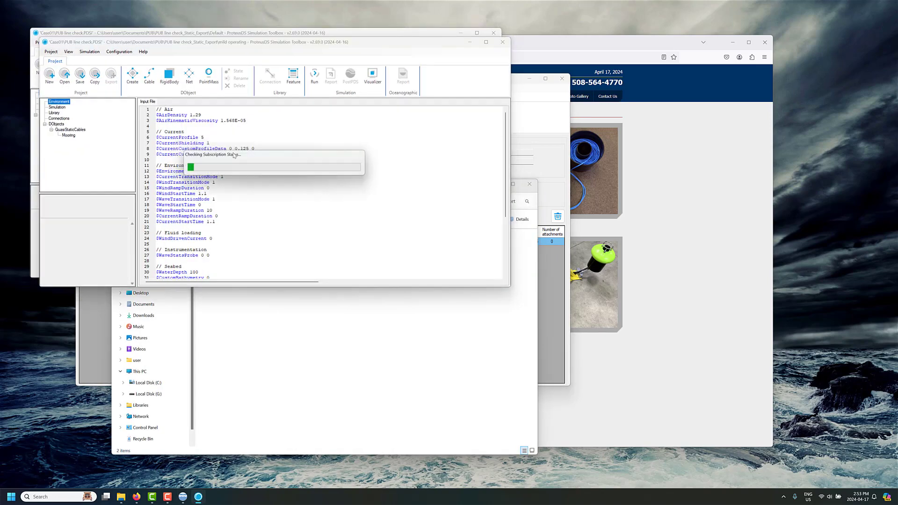
pyautogui.moveTo(324, 45); pyautogui.dragTo(377, 127)
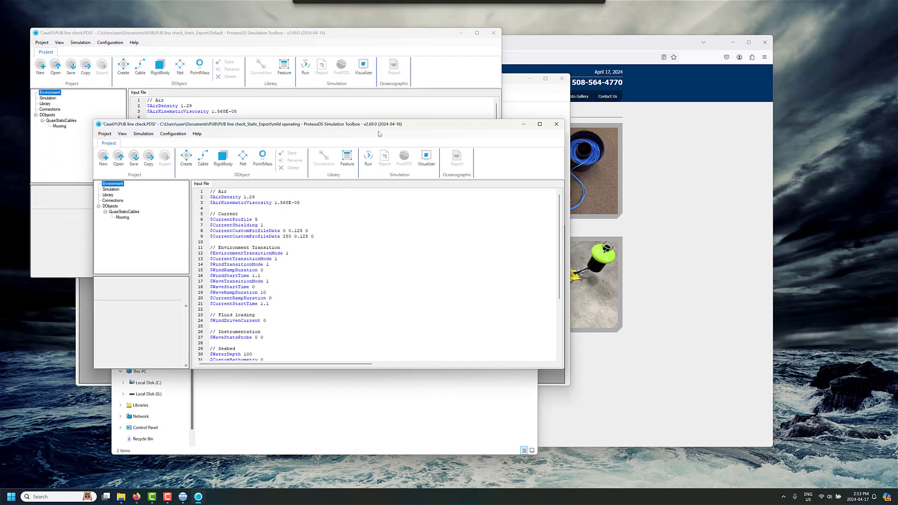
pyautogui.click(367, 161)
pyautogui.click(305, 68)
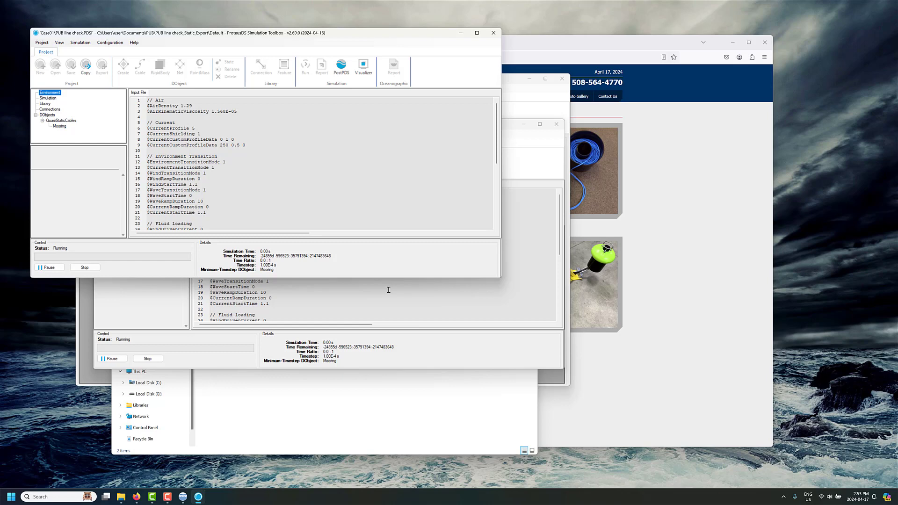
# - Once both static runs finish, check the CurrentCustomProfileData help and open the Default case in PostPDS
pyautogui.click(167, 497)
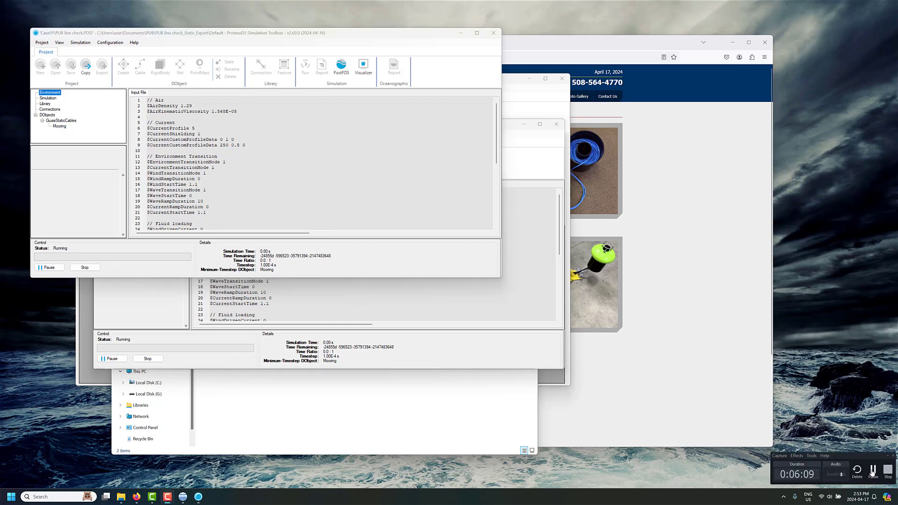
pyautogui.click(873, 470)
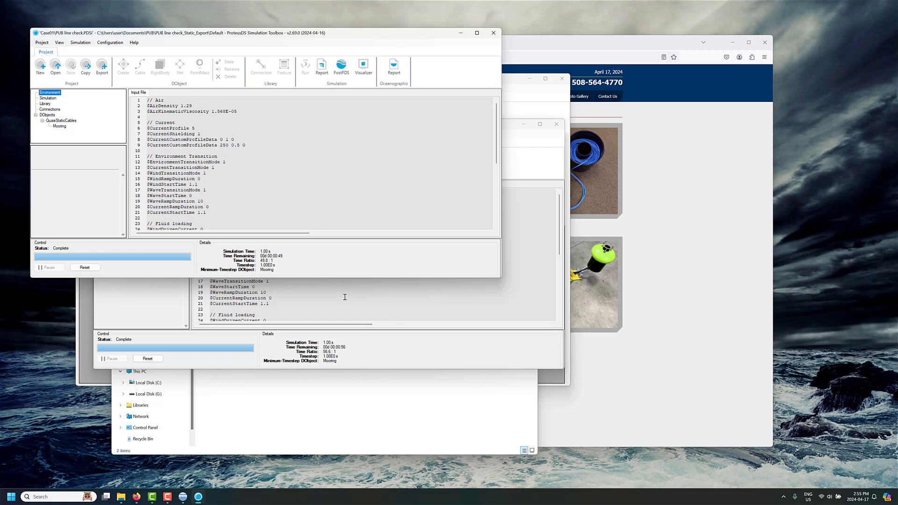
pyautogui.click(247, 139)
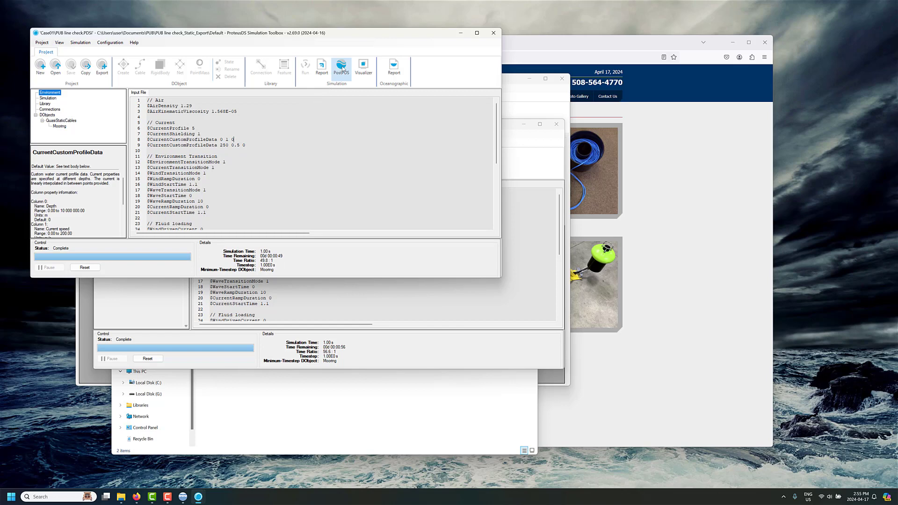
pyautogui.click(342, 68)
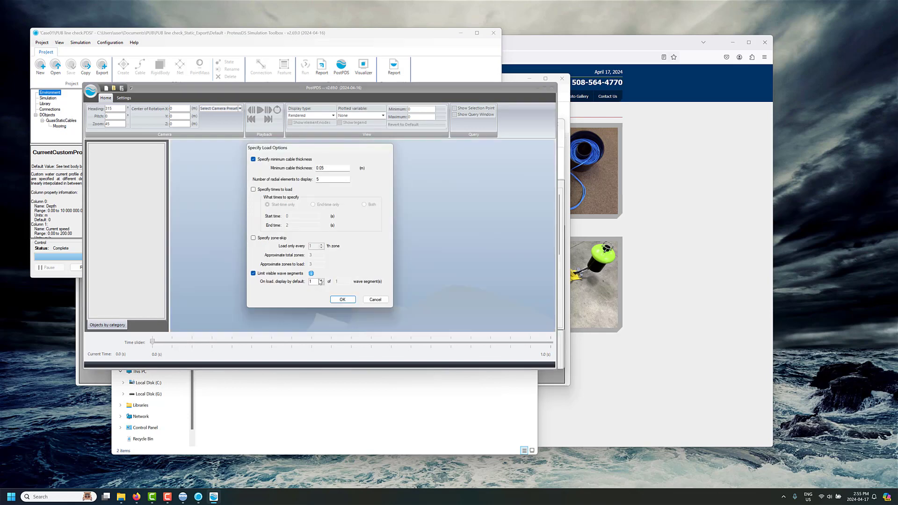
# - Load the Default case results in the Engineering display, viewed from the West camera preset
pyautogui.click(342, 300)
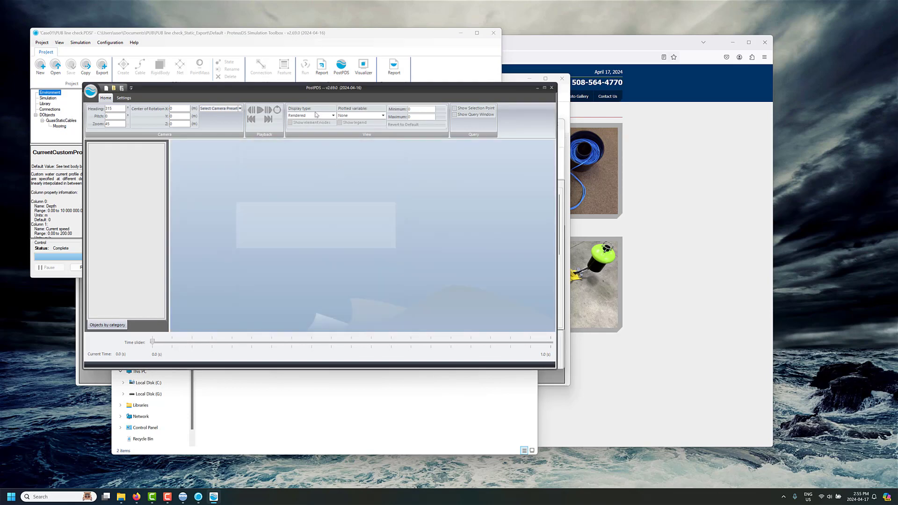
pyautogui.click(314, 116)
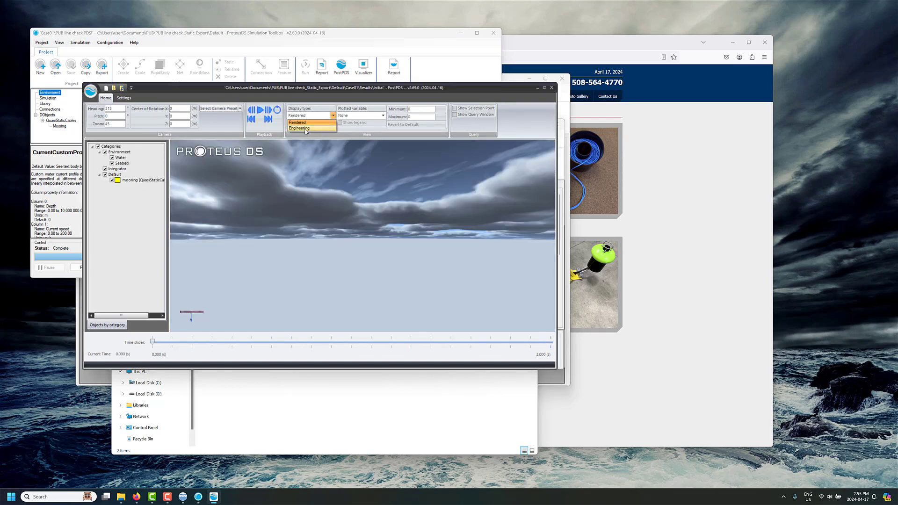
pyautogui.click(301, 128)
pyautogui.scroll(1, 355, 256)
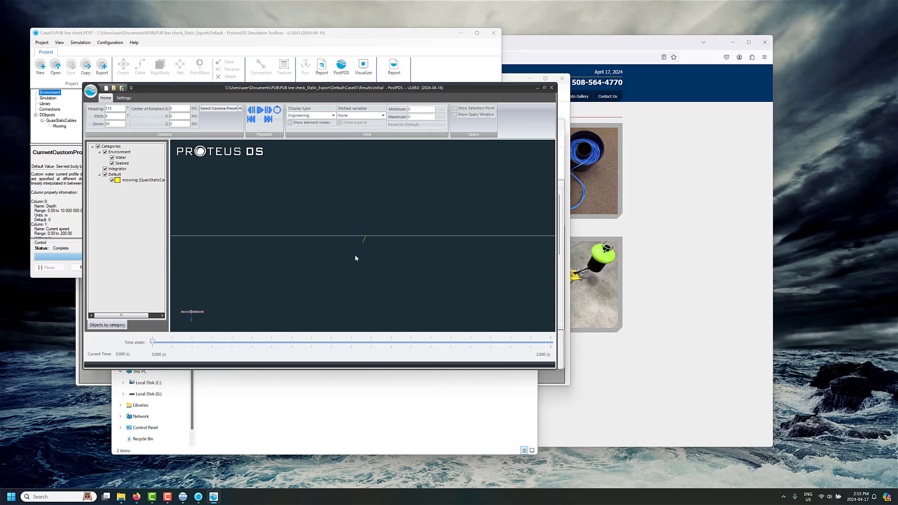
pyautogui.scroll(2, 354, 254)
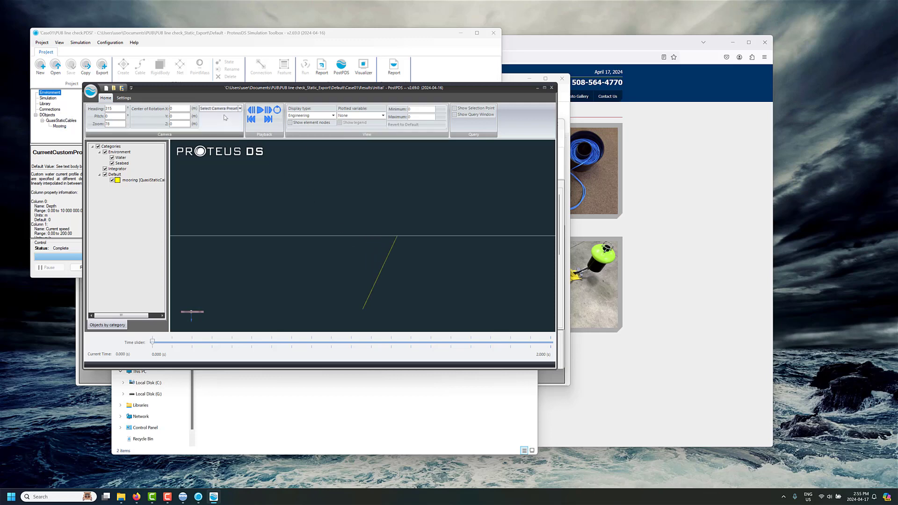
pyautogui.click(224, 109)
pyautogui.click(212, 139)
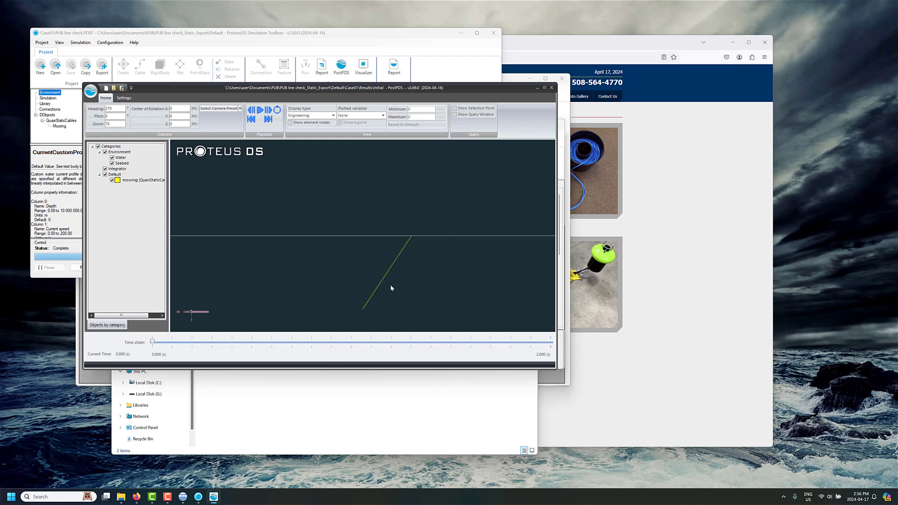
# - Step the Default results to 2 s to see the deflected rope, then bring up the mild operating window
pyautogui.click(268, 110)
pyautogui.click(317, 122)
pyautogui.click(304, 123)
pyautogui.click(267, 111)
pyautogui.click(537, 88)
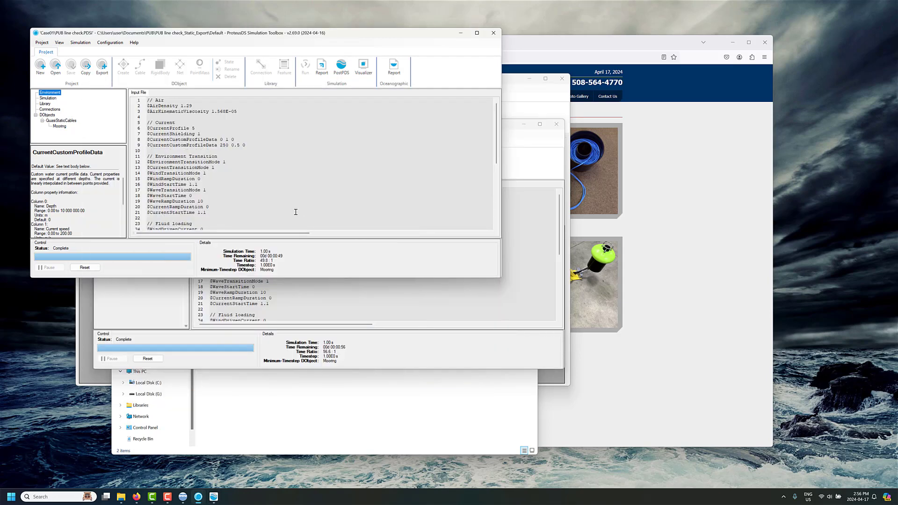
pyautogui.click(277, 301)
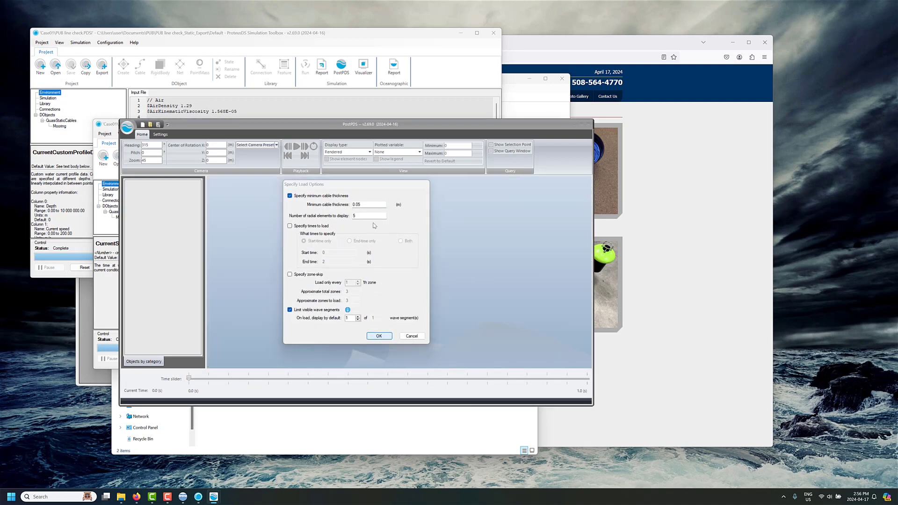
# - Load the mild operating results in the Engineering display, maximized and viewed from the East camera preset
pyautogui.press('Return')
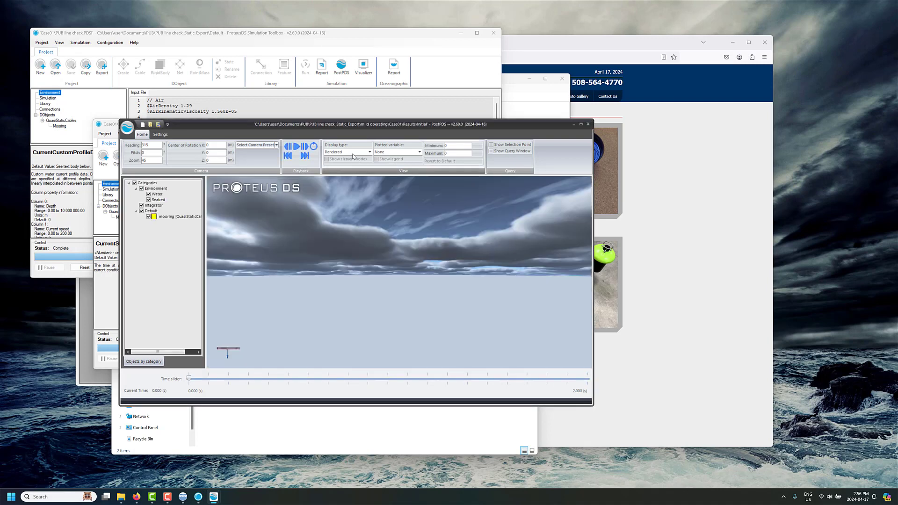
pyautogui.click(353, 153)
pyautogui.click(346, 167)
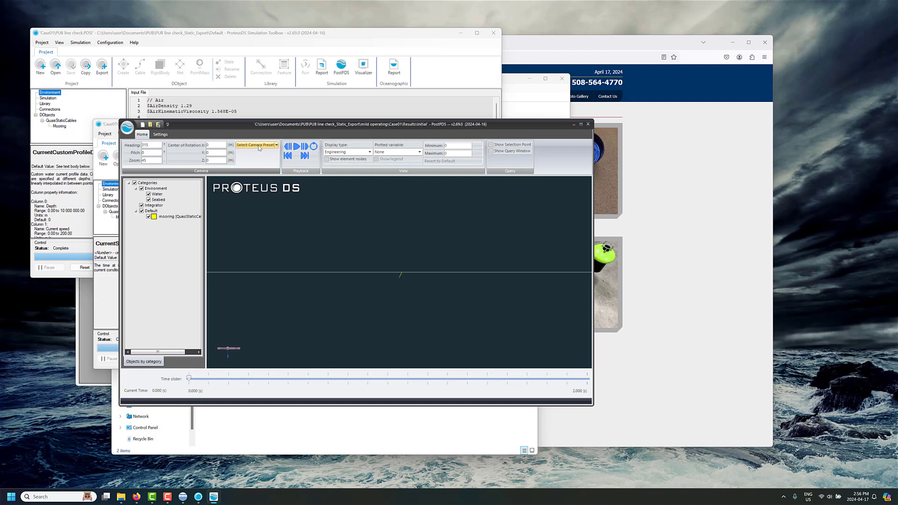
pyautogui.click(259, 145)
pyautogui.click(247, 174)
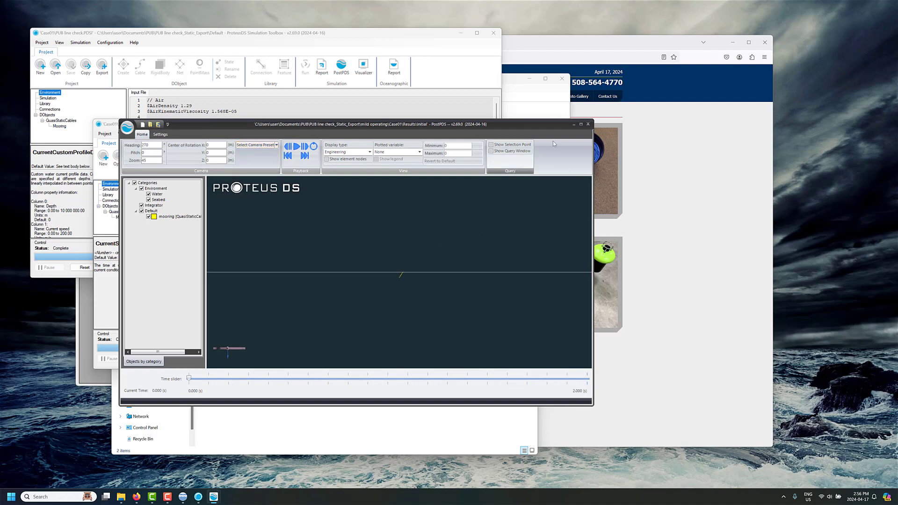
pyautogui.click(581, 124)
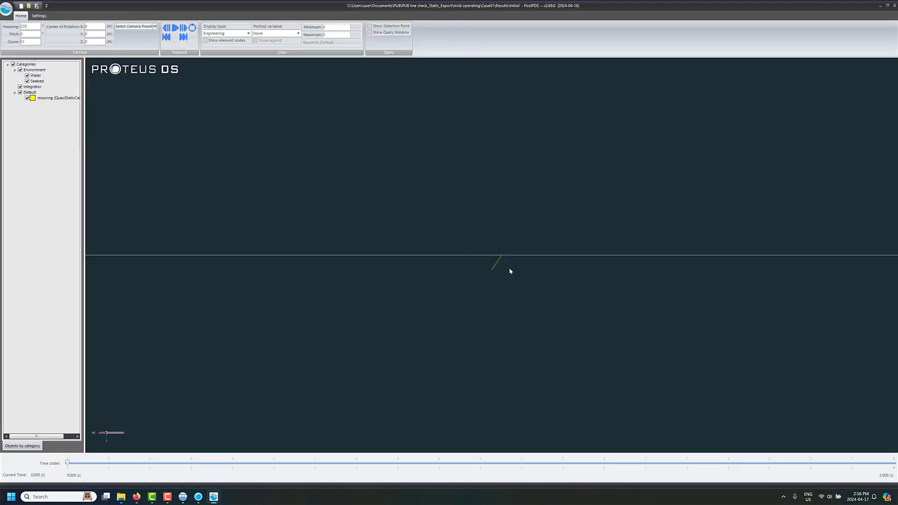
pyautogui.scroll(3, 508, 268)
pyautogui.click(135, 26)
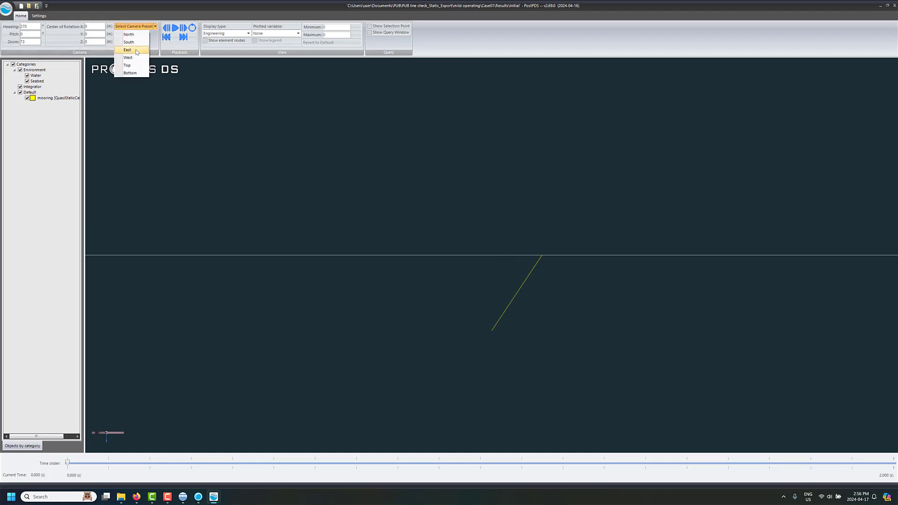
pyautogui.click(127, 50)
pyautogui.scroll(1, 551, 302)
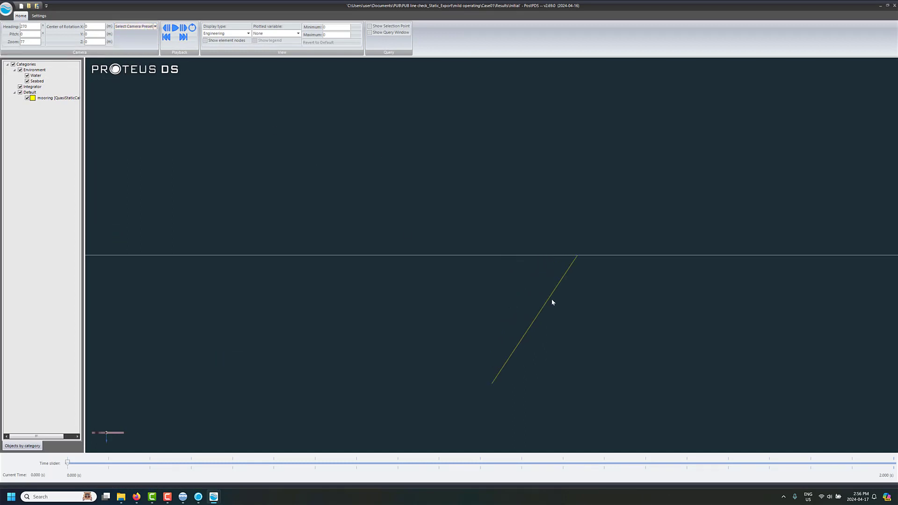
# - Step the mild operating results to 2 s, briefly showing the rope's element nodes
pyautogui.click(184, 29)
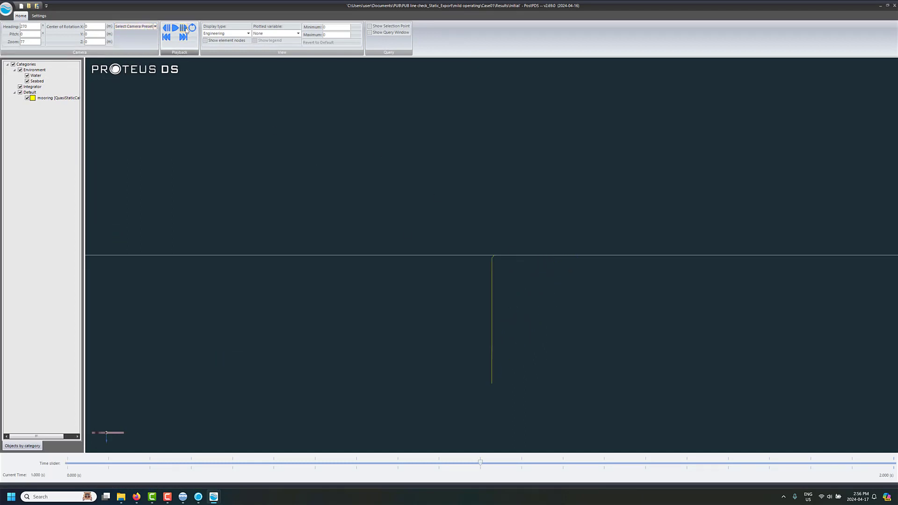
pyautogui.click(185, 29)
pyautogui.click(220, 41)
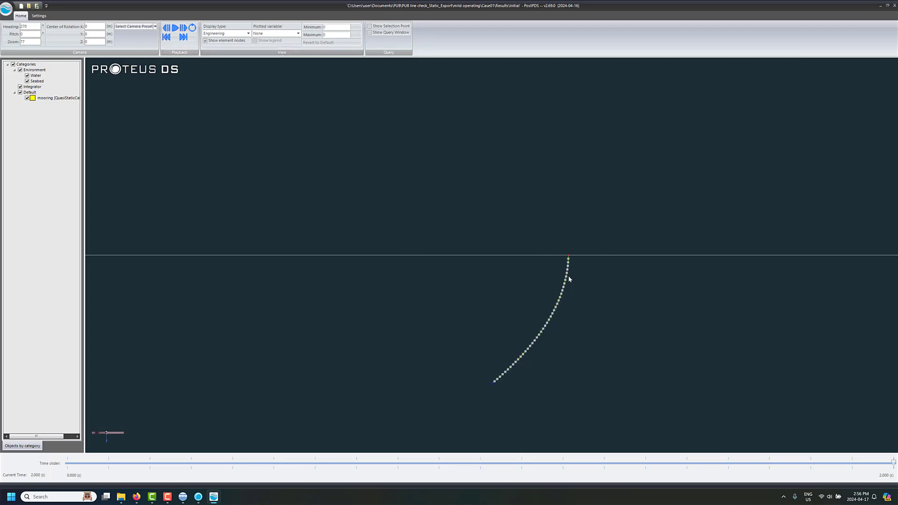
pyautogui.scroll(2, 567, 254)
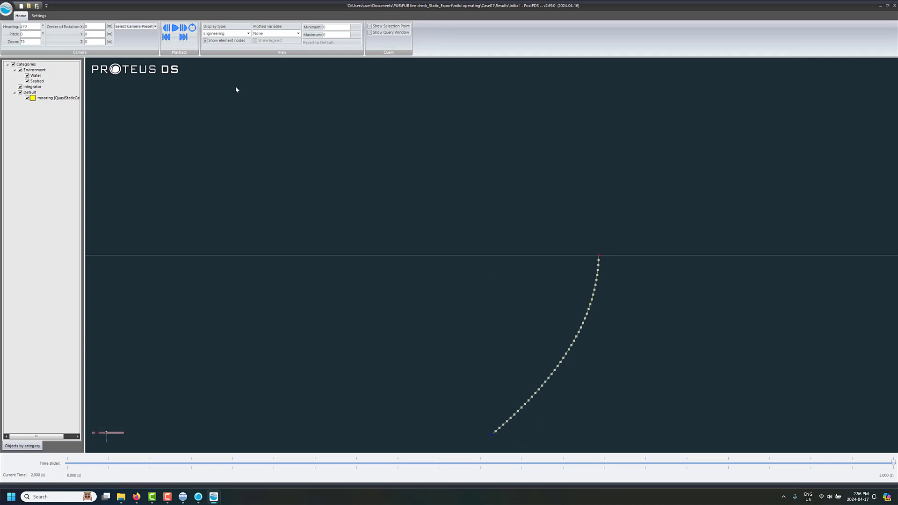
pyautogui.click(205, 41)
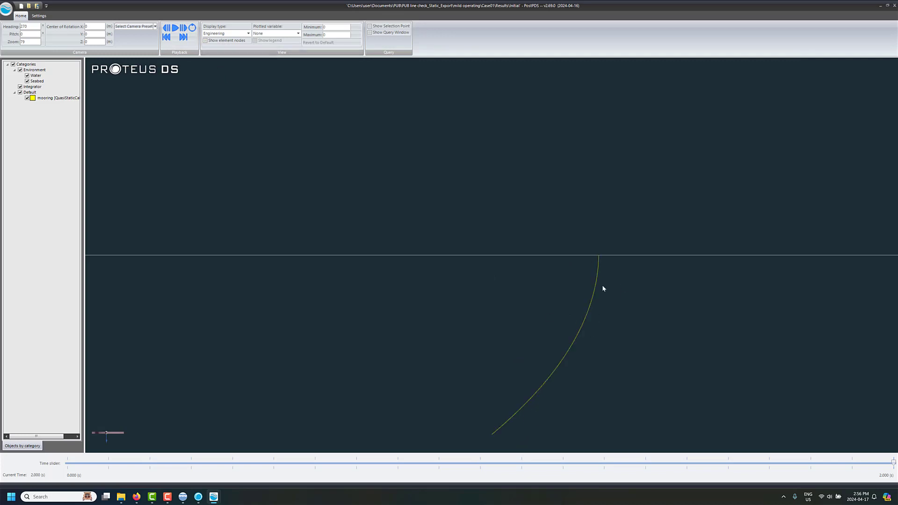